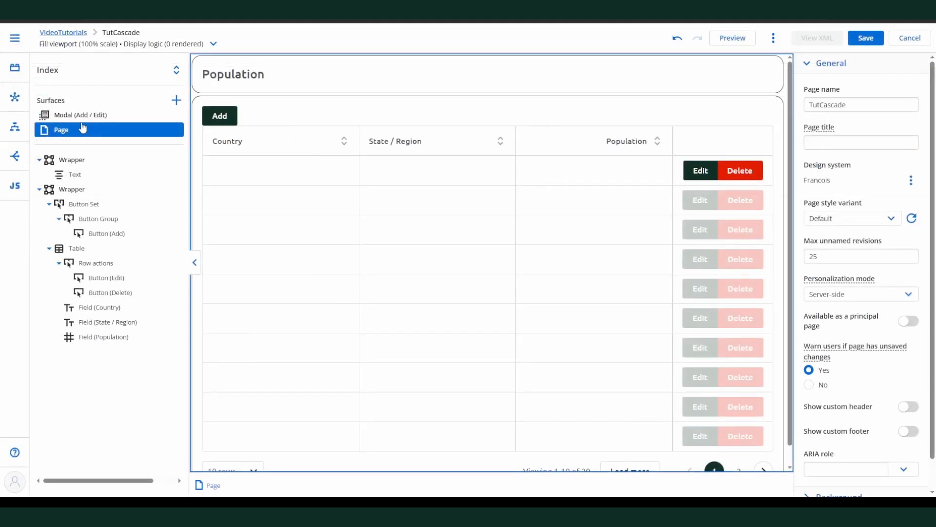
Step: Add a form for the Population model to the Add / Edit modal and change its default mode to edit
click(78, 117)
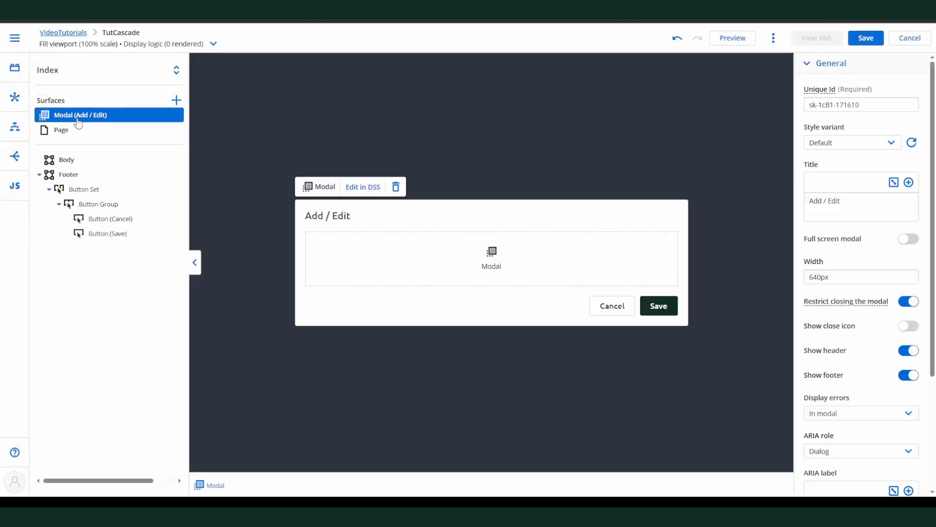
click(14, 97)
drag(66, 342, 412, 262)
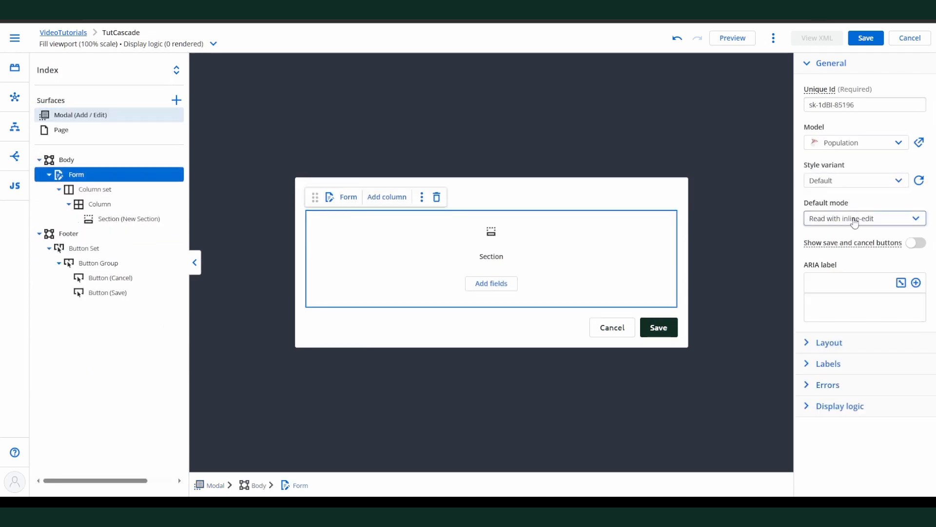
click(855, 222)
click(842, 250)
Step: Add the PopulationCountryId, PopulationStateId and Population fields to the form's section and save the page
click(491, 283)
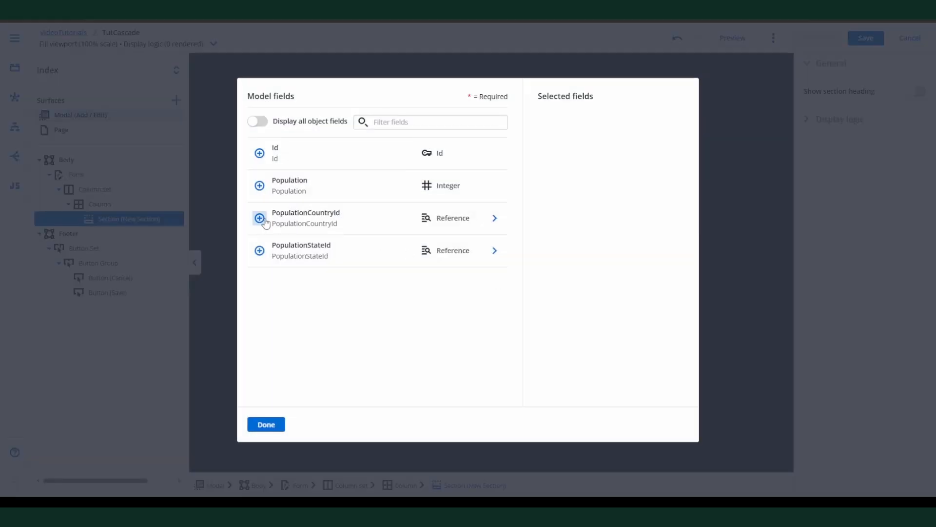
click(259, 218)
click(259, 250)
click(260, 185)
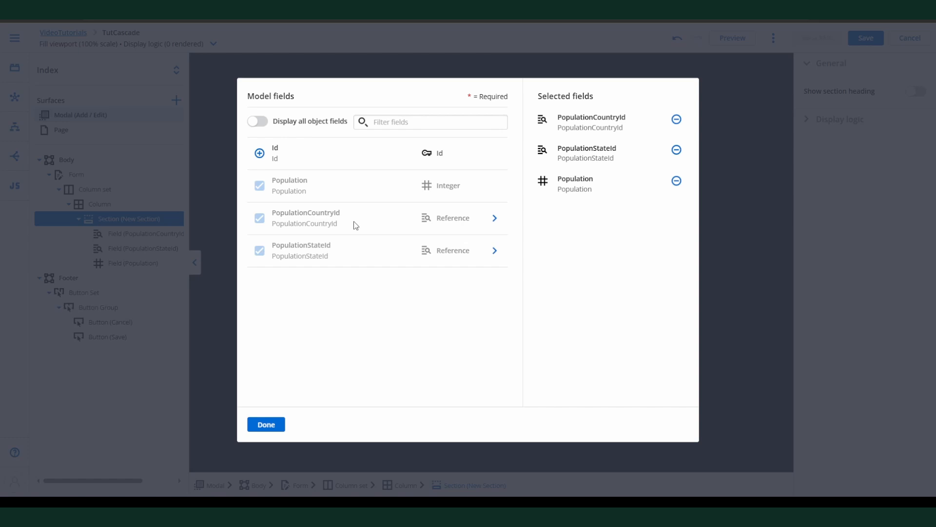
click(266, 424)
click(866, 38)
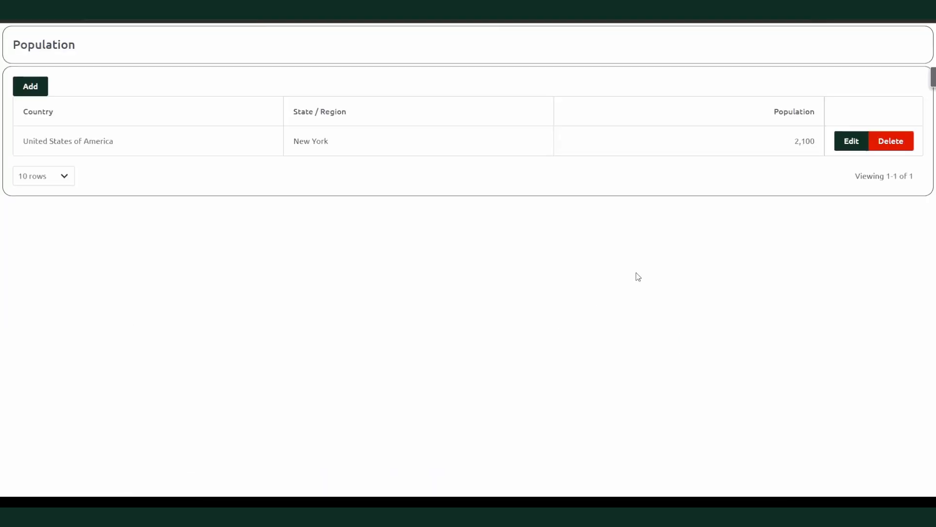
Step: Open the Add / Edit modal for a new record in the page preview, check its country and state fields, and cancel
click(30, 86)
click(391, 217)
click(422, 264)
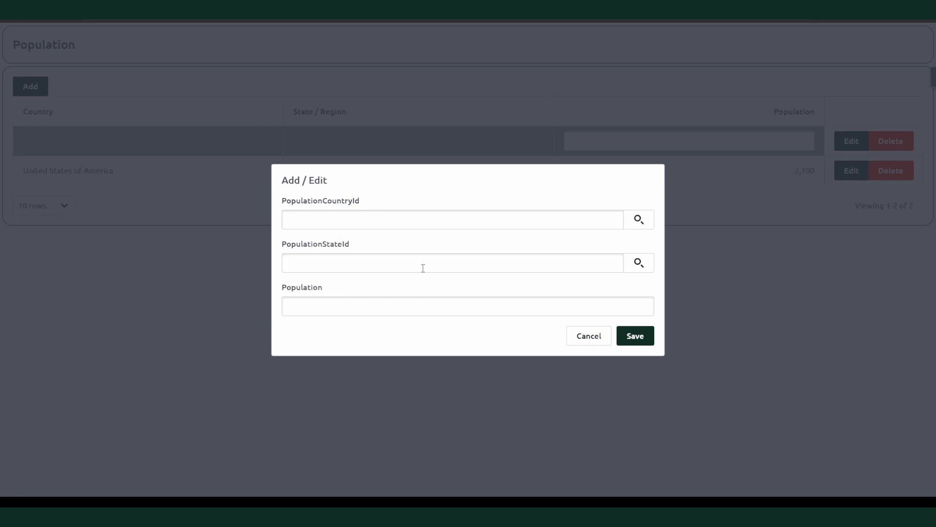
click(435, 238)
click(598, 343)
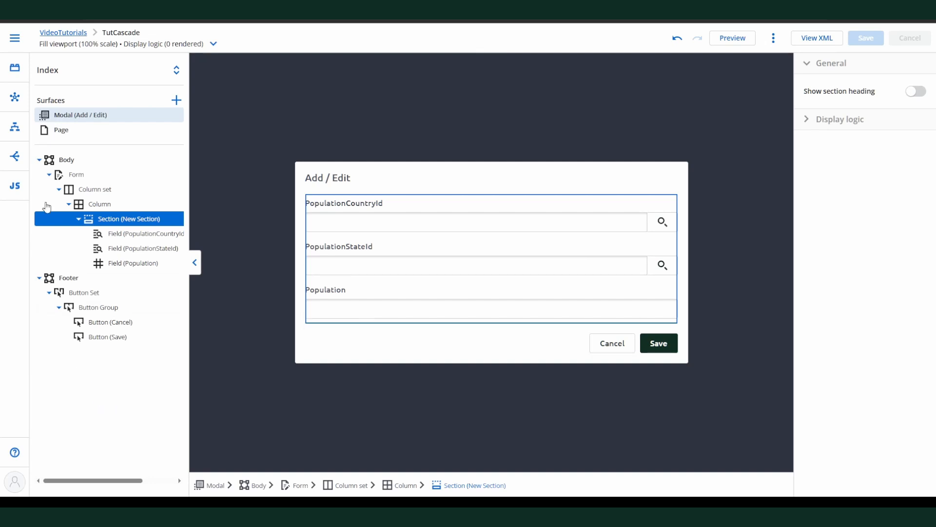
Step: Override the Id field's metadata in the Population model with the display type Unique Id (UUID)
click(14, 103)
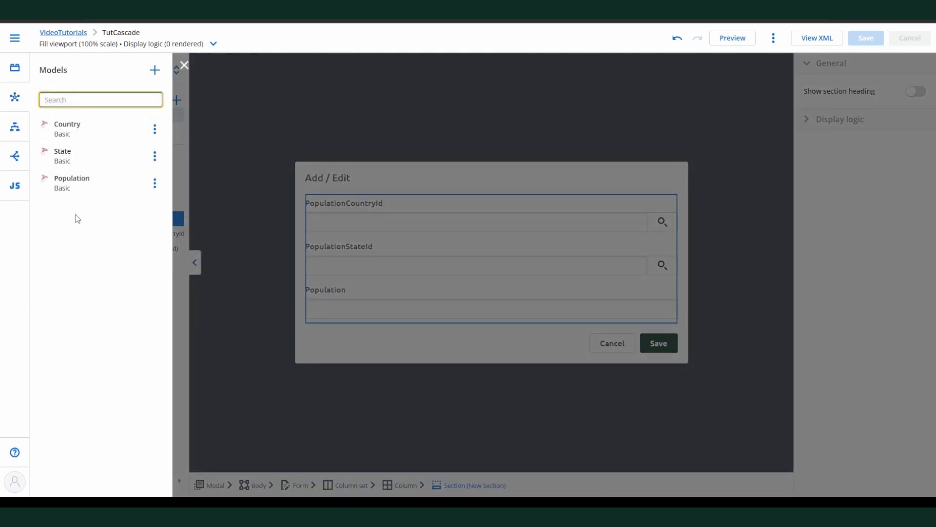
click(70, 184)
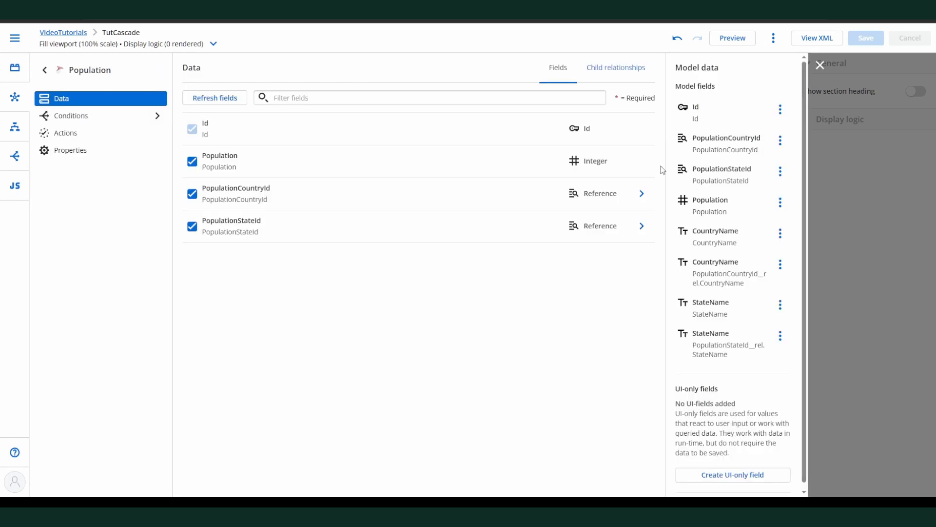
click(737, 114)
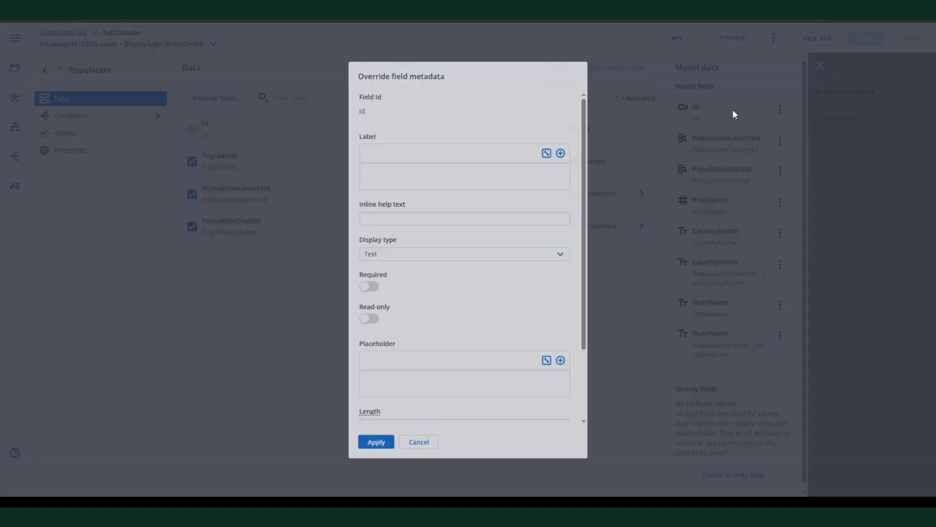
click(569, 258)
scroll(432, 422, down, 1)
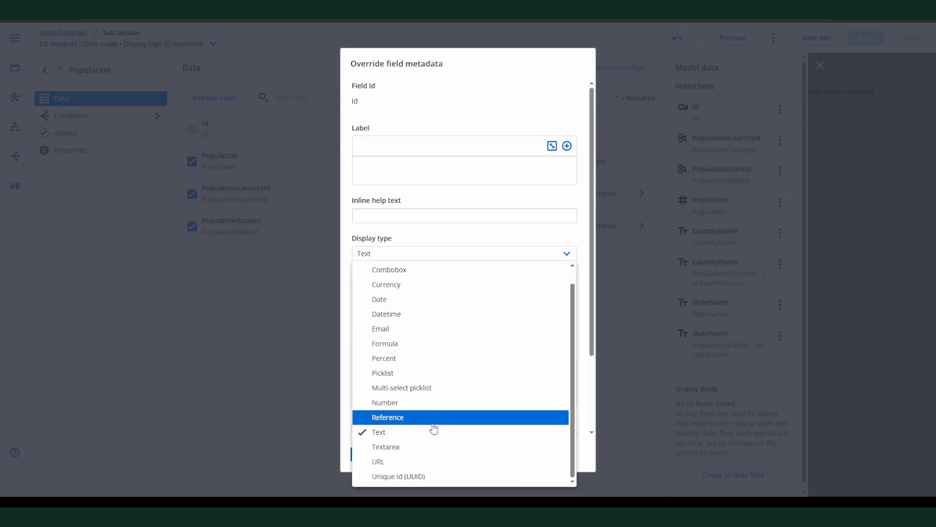
click(403, 478)
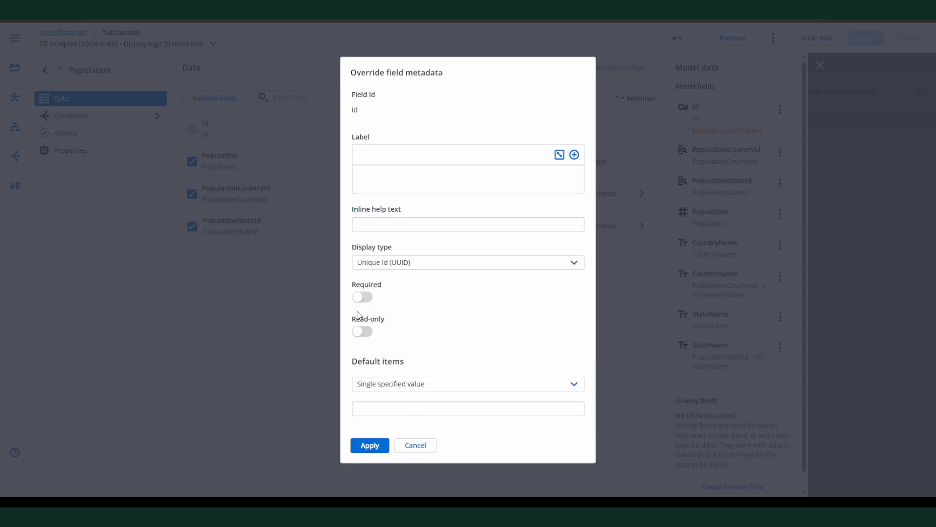
click(371, 447)
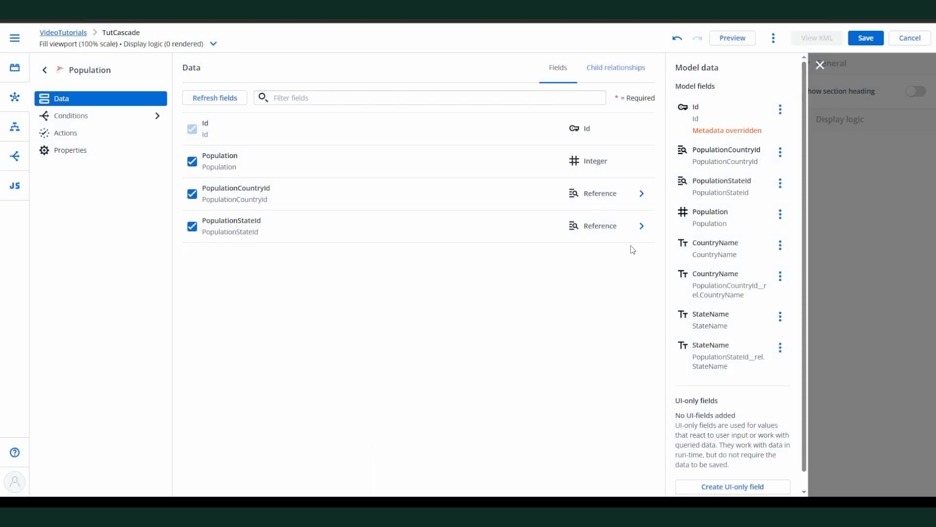
Step: Override the PopulationCountryId field's metadata to display as a combobox with a model as its picklist source
click(721, 157)
click(568, 254)
click(458, 287)
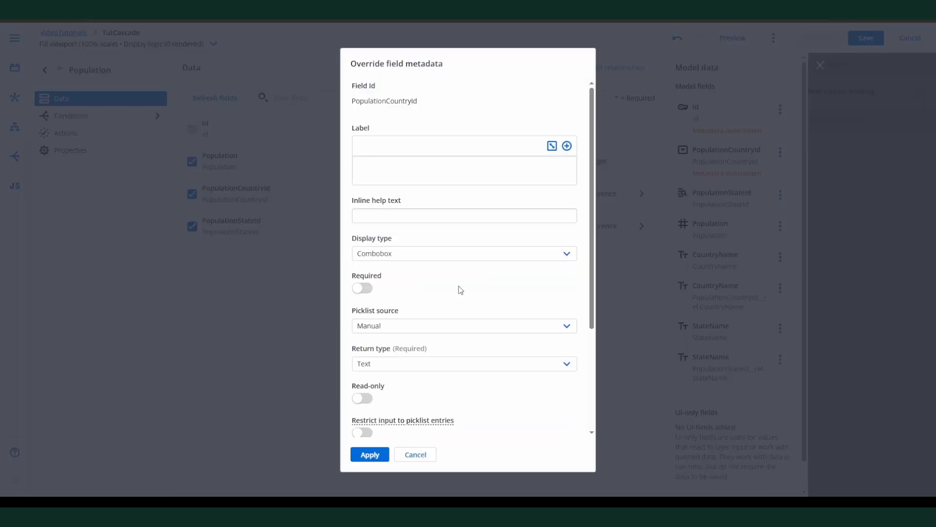
click(463, 325)
click(458, 357)
Step: Set the country picklist's model to Country with entry value {{CountryId}} and entry label {{CountryName}}, and apply the override
scroll(468, 320, down, 2)
scroll(469, 321, down, 3)
click(397, 204)
click(395, 245)
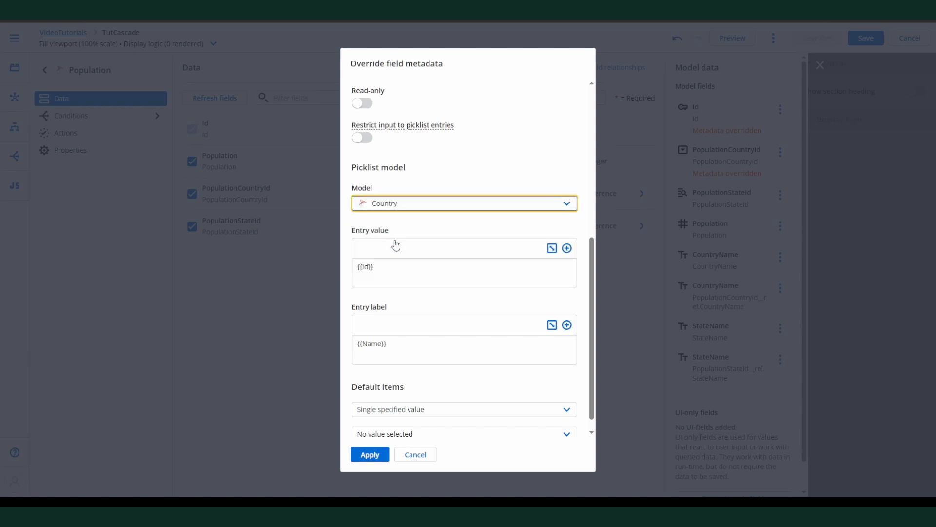
click(362, 267)
click(366, 358)
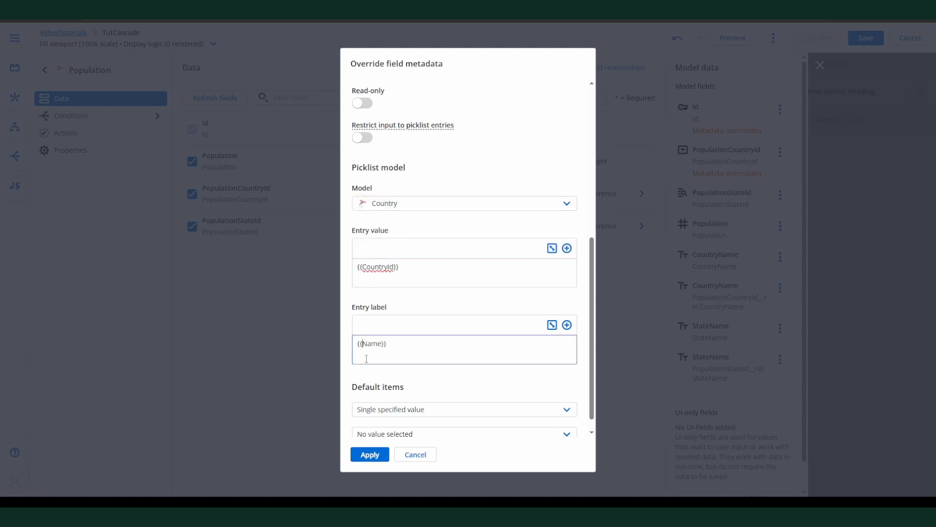
click(370, 455)
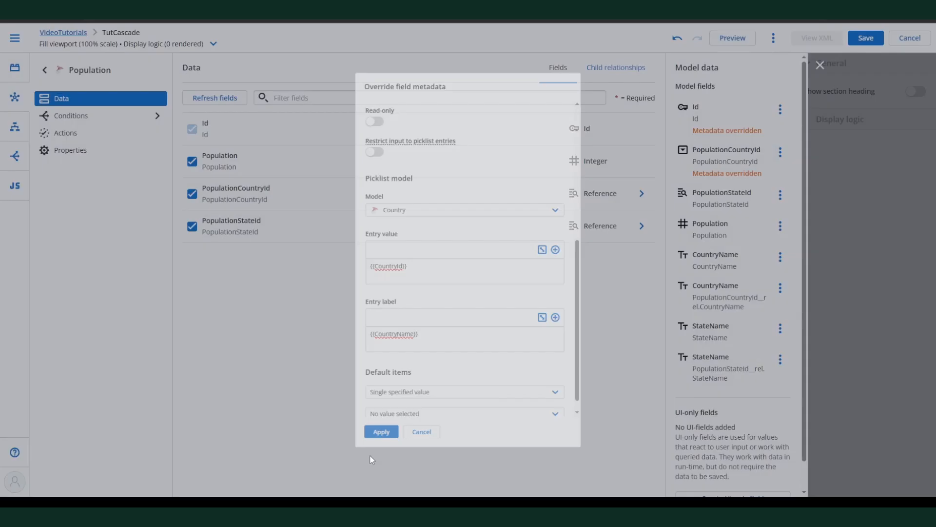
Step: Override the PopulationStateId field's metadata to display as a combobox with a model as its picklist source
click(720, 198)
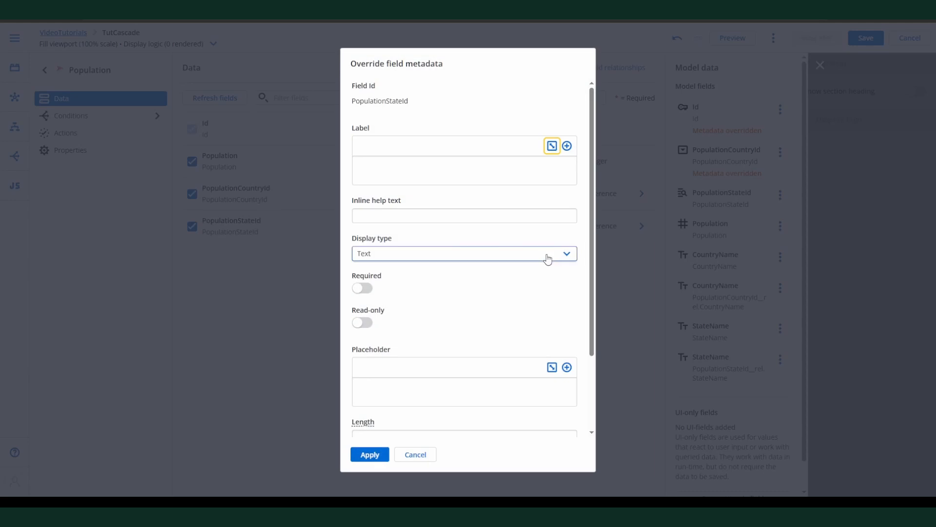
click(548, 253)
click(479, 287)
click(409, 326)
click(394, 358)
Step: Set the state picklist's model to State with entry value {{StateId}} and entry label {{StateName}}, and apply the override
scroll(476, 324, down, 5)
click(439, 203)
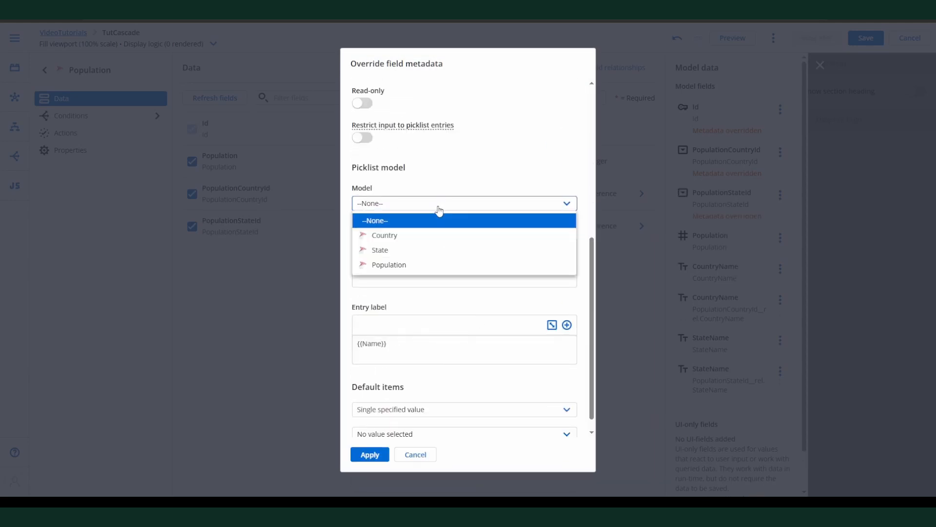
click(424, 249)
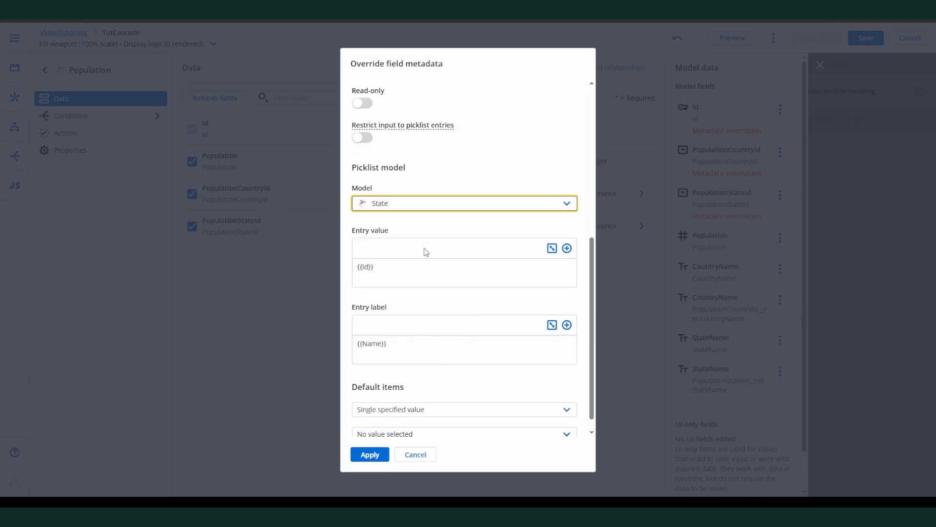
click(403, 337)
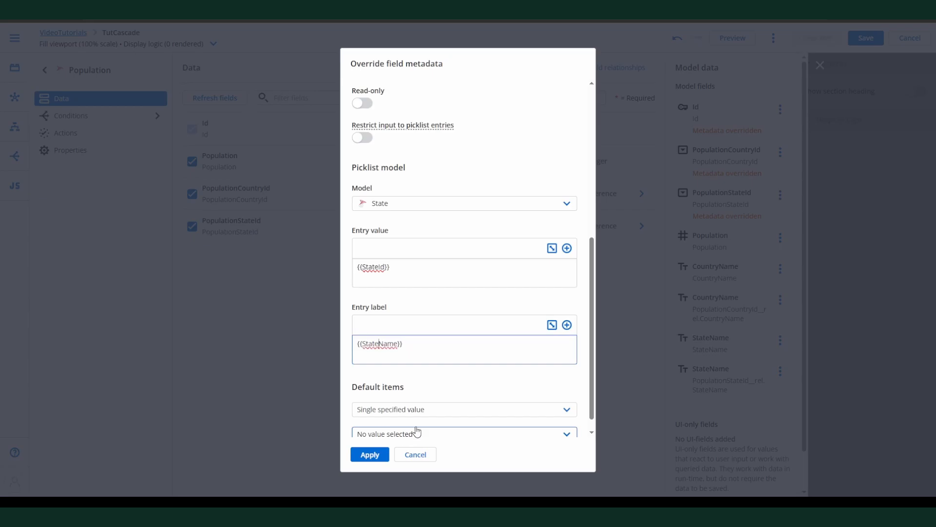
click(370, 455)
Step: Save the page and try the country and state dropdowns for a new record in the page preview
click(866, 38)
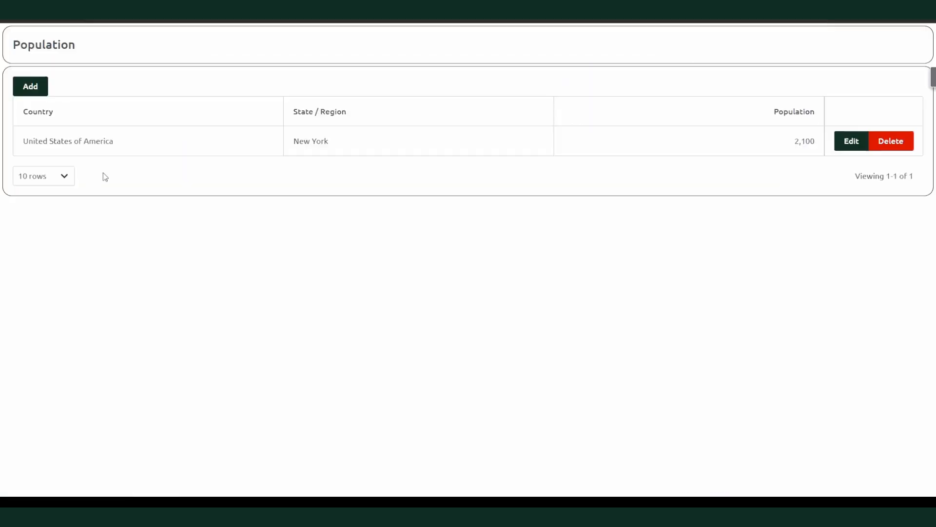
click(31, 87)
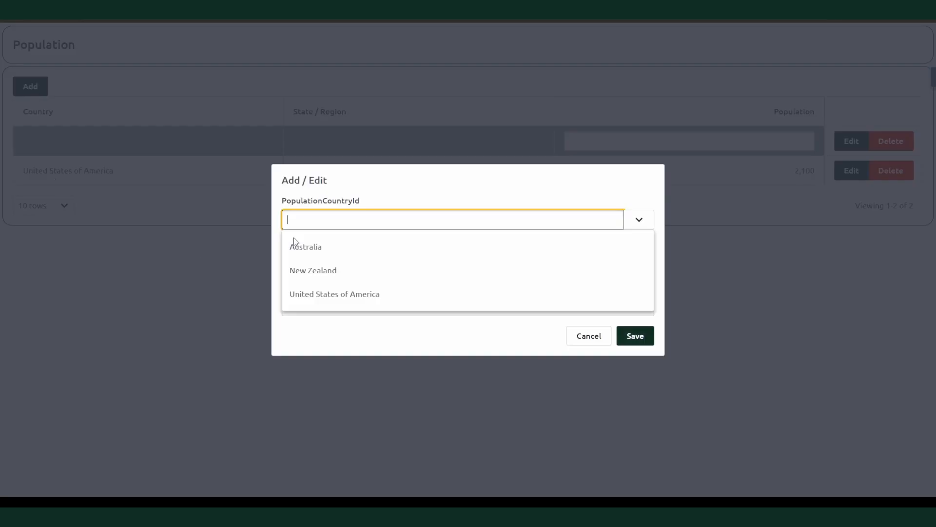
click(415, 257)
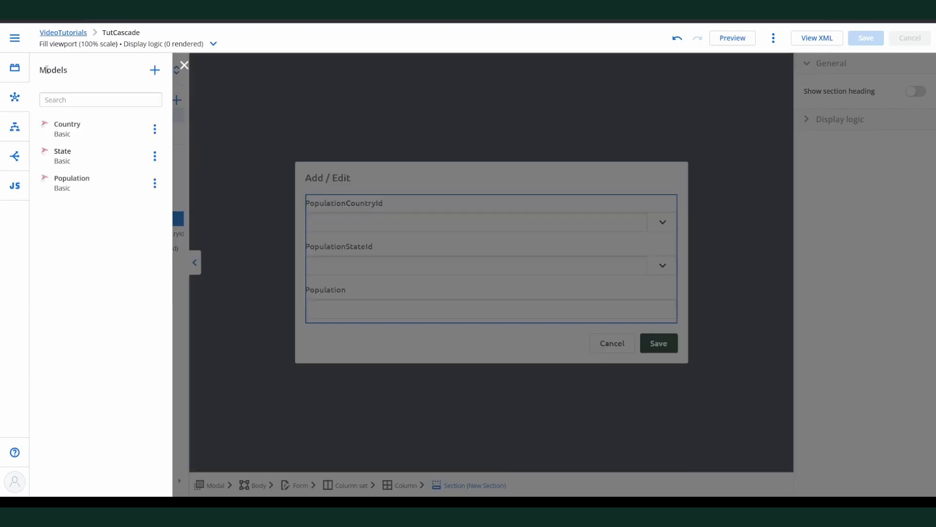
Step: Create a model named PageVariables that uses the Ui-Only connection
click(154, 70)
click(570, 299)
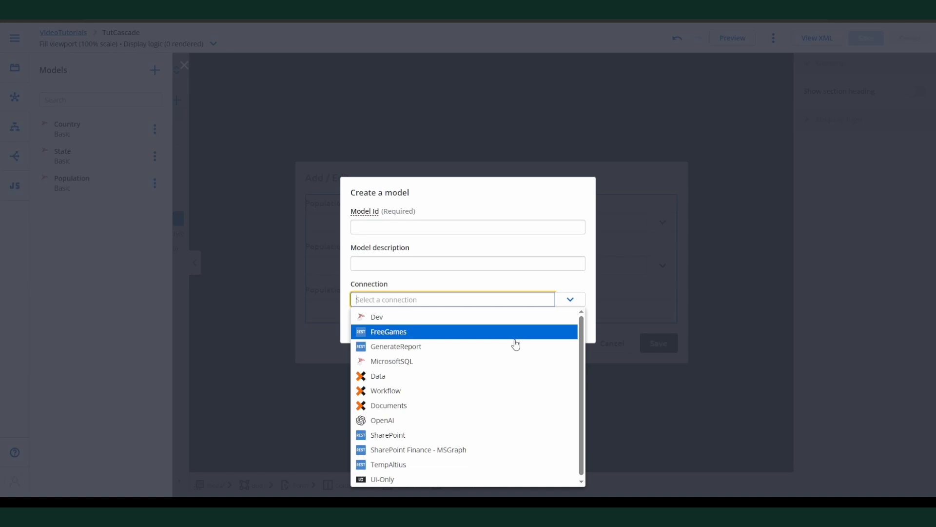
click(397, 476)
click(381, 225)
text(PageVariables)
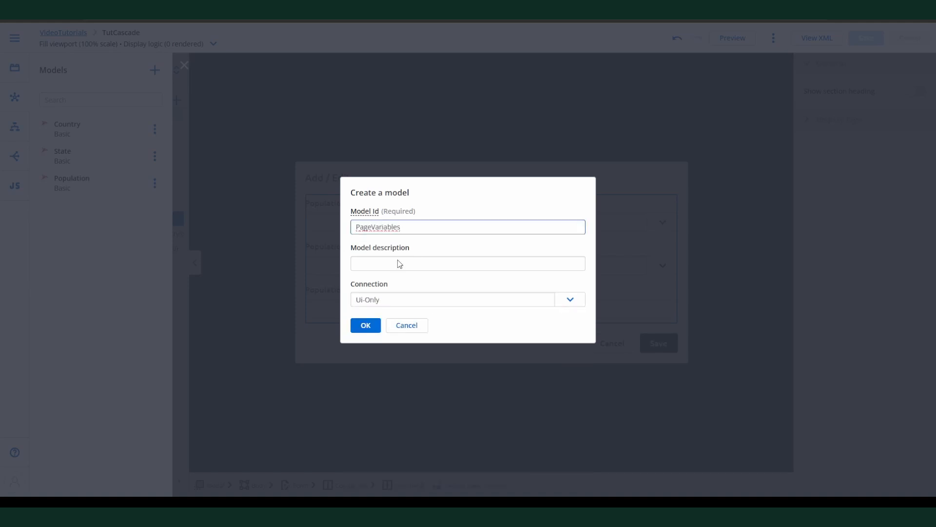
click(365, 325)
Step: Add a UI-only text field named SelectedCountry to the PageVariables model
click(416, 155)
text(Selected)
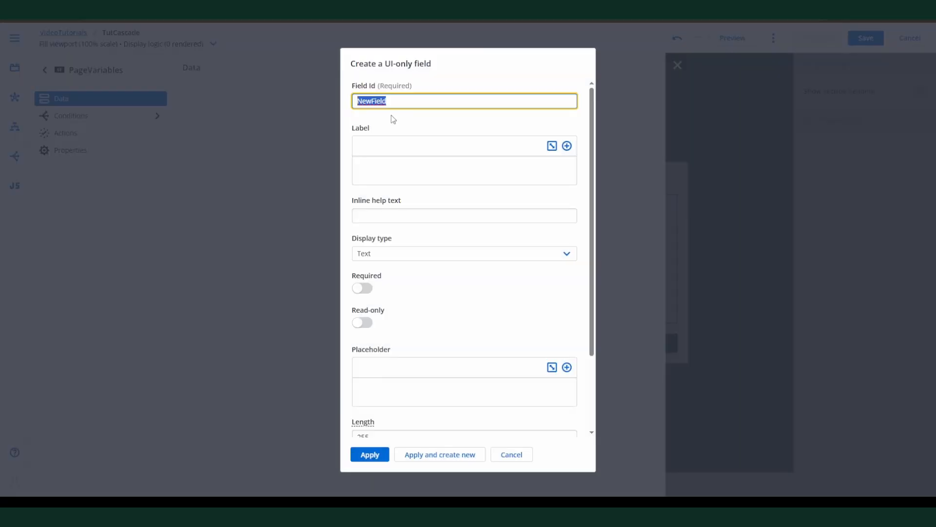
text(Country)
click(381, 455)
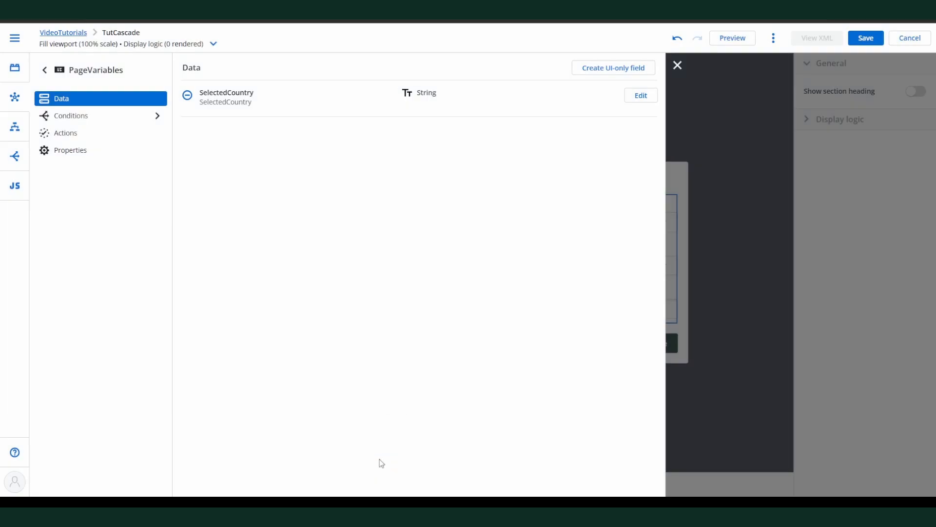
Step: Turn off Query on page load in the State model's properties
click(44, 70)
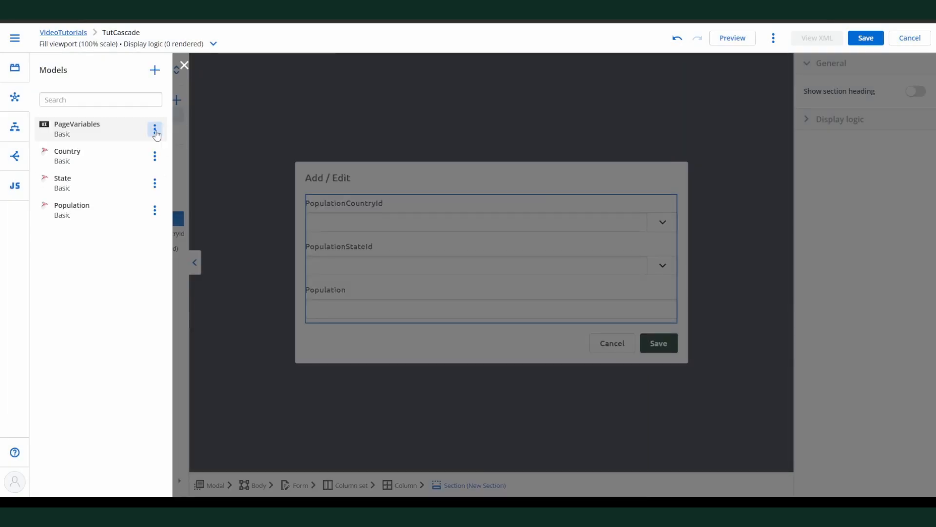
click(96, 190)
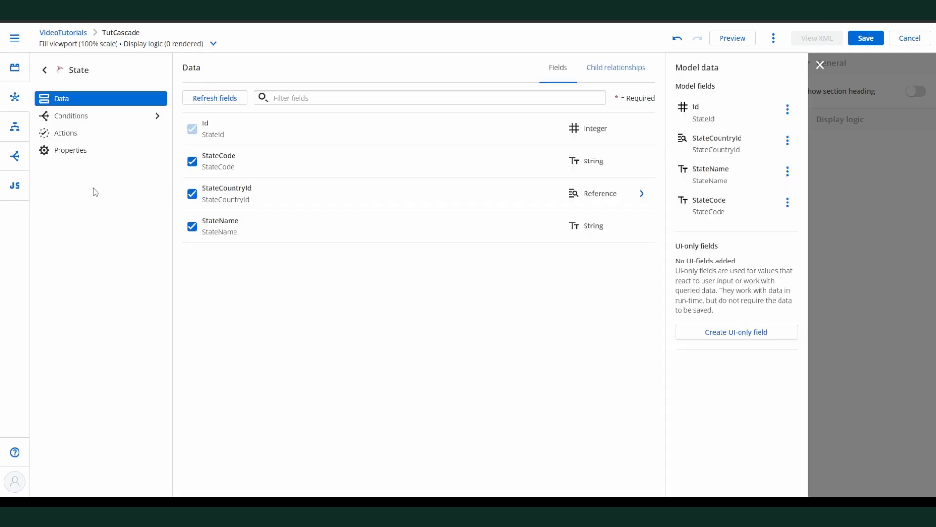
click(88, 150)
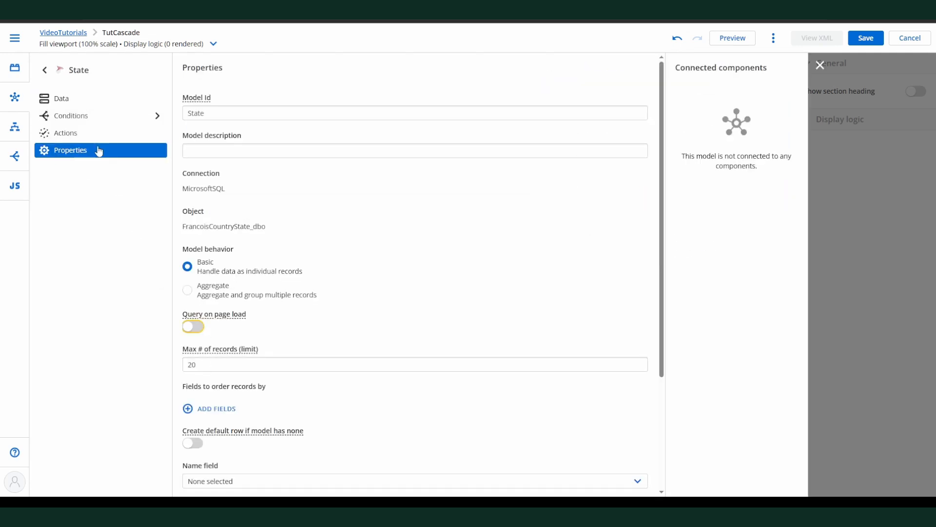
Step: Add a server-side condition on the StateCountryId field to the State model
click(97, 115)
click(222, 112)
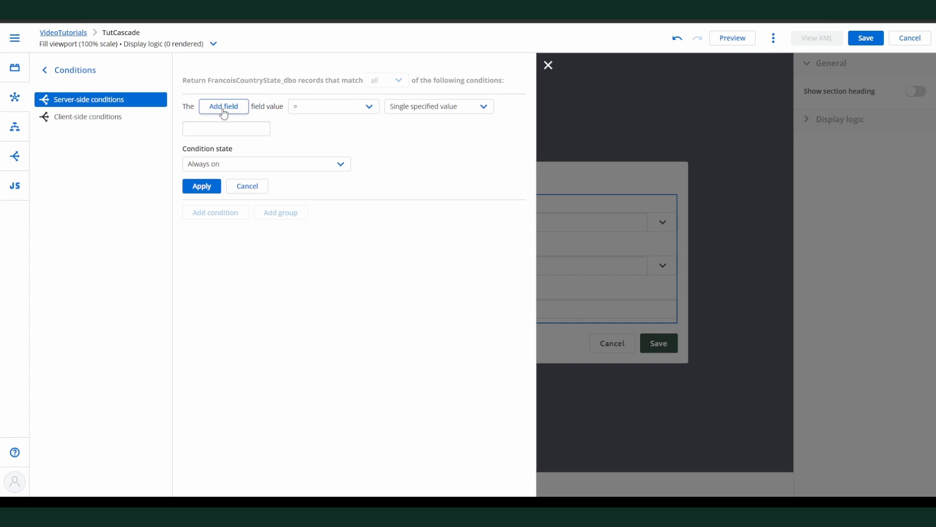
click(224, 107)
click(292, 253)
Step: Match the condition to the SelectedCountry field of the PageVariables model, cancelling the model's query if no source row exists, and apply it
click(449, 107)
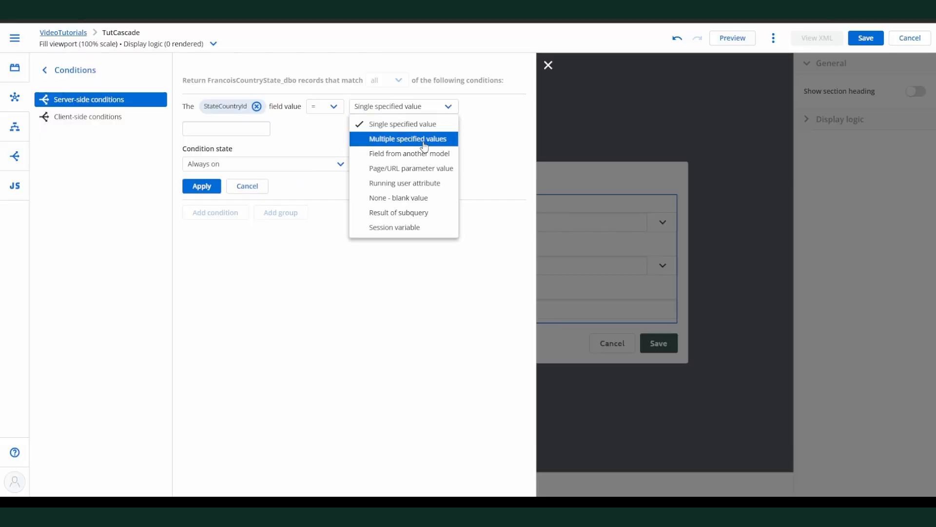
click(415, 152)
click(514, 142)
click(443, 142)
click(295, 189)
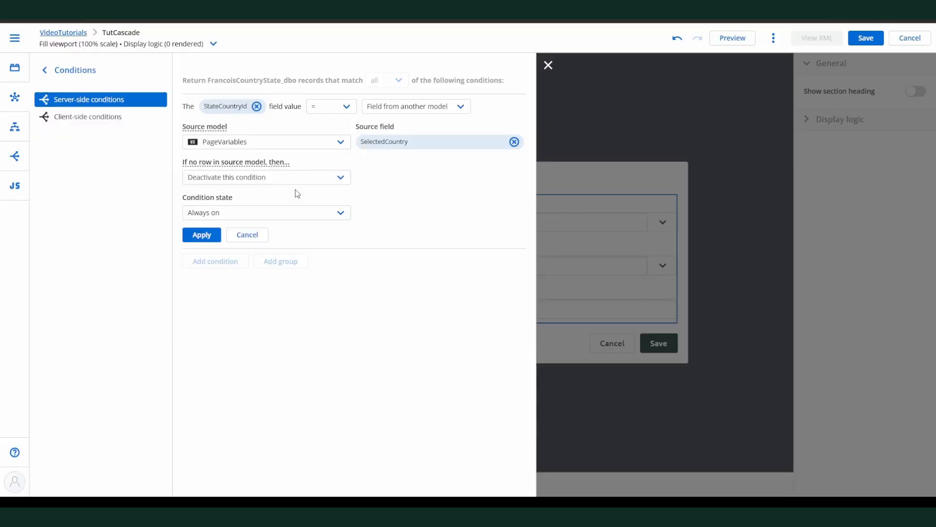
click(287, 179)
click(254, 208)
click(201, 236)
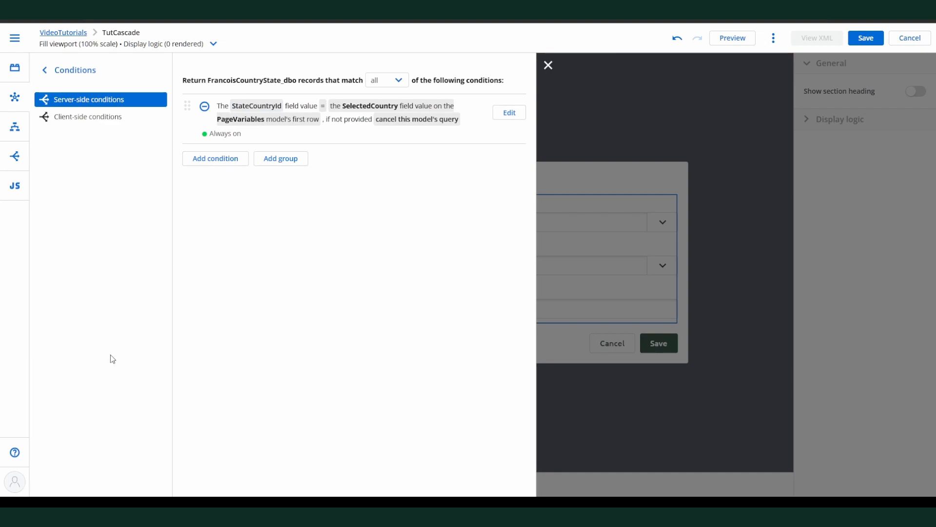
Step: Save the page and open the actions of the Population model
click(866, 38)
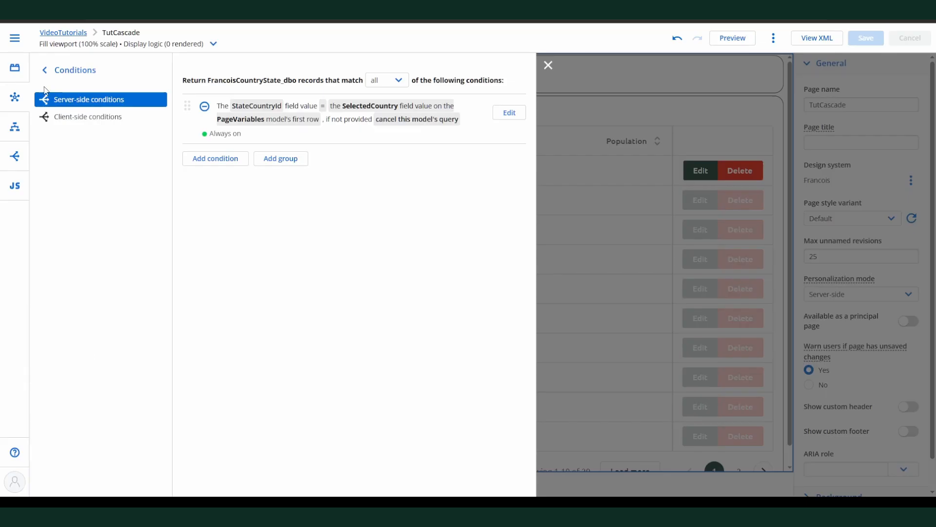
click(45, 70)
click(44, 70)
click(58, 211)
click(63, 132)
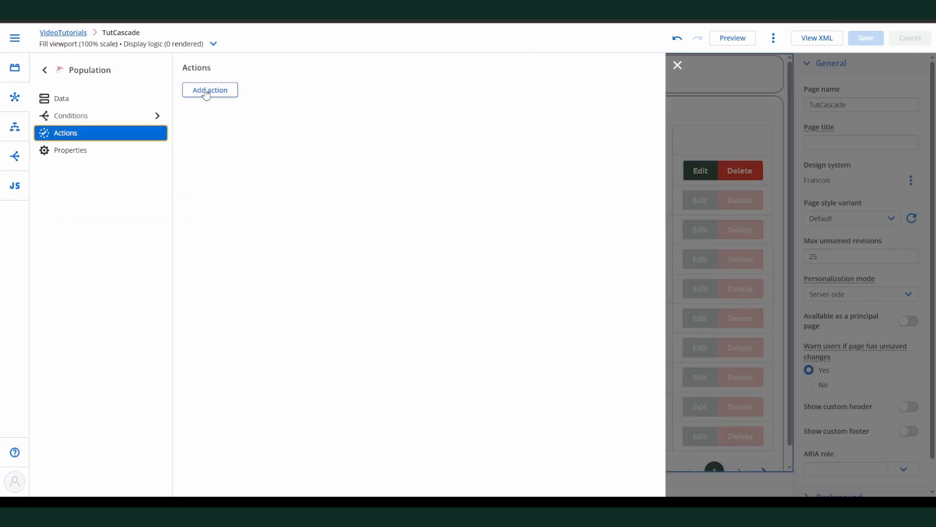
Step: Add a Population model action triggered when a row in the model is updated by an edit to the PopulationCountryId field
click(206, 90)
click(314, 119)
click(299, 195)
click(468, 119)
click(467, 157)
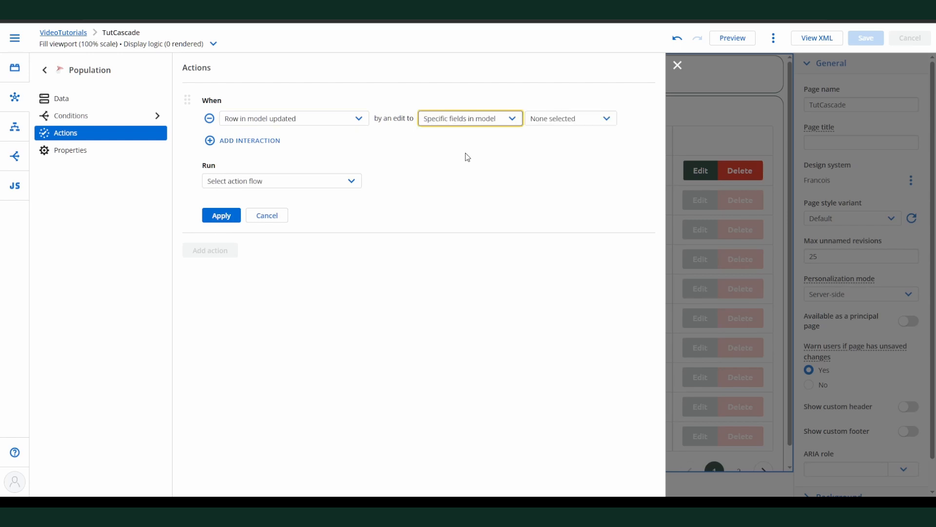
click(566, 118)
click(561, 165)
Step: Create a new action flow named Update State for the Population model action to run
click(350, 181)
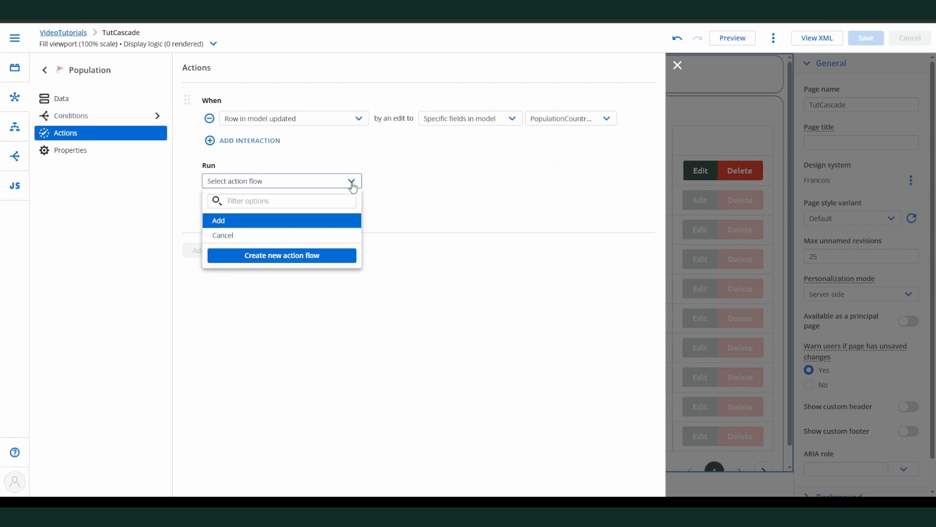
click(277, 262)
text(Update State)
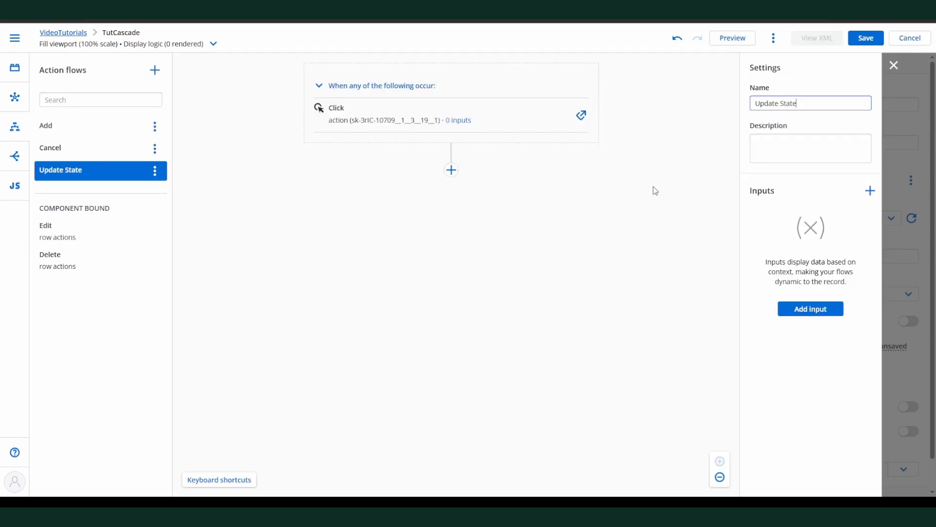
Step: Add an Update rows action to the Update State flow, targeting the PageVariables model
click(451, 170)
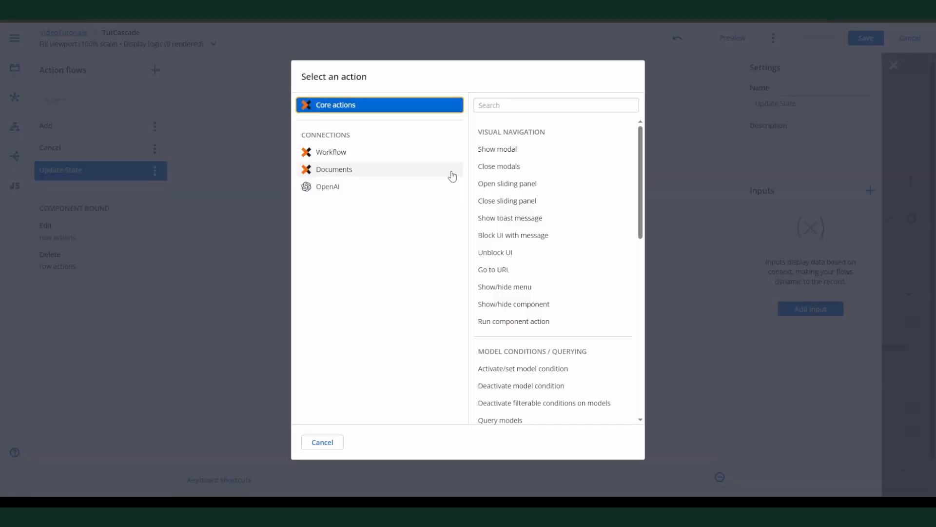
click(507, 106)
text(up)
click(510, 151)
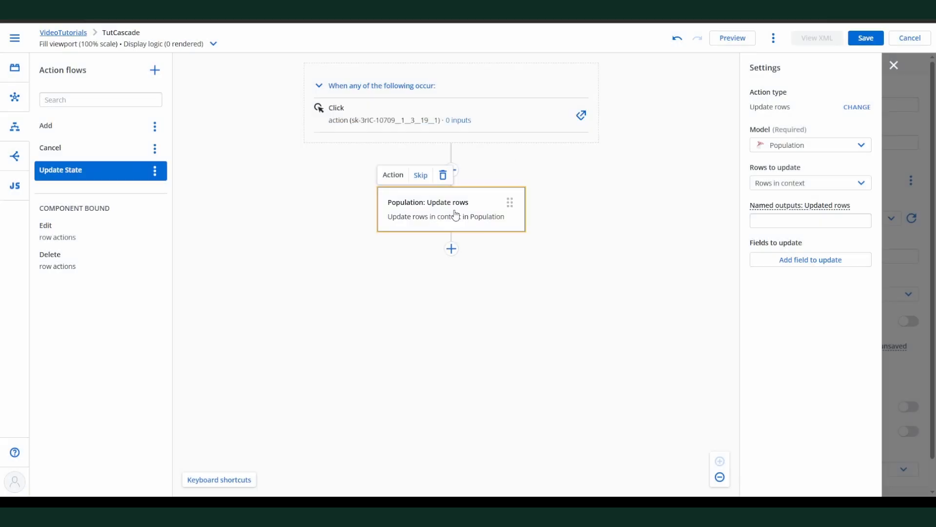
click(769, 149)
click(800, 178)
Step: Make the PageVariables update fill the SelectedCountry field with the result of the formula {{PopulationCountryId}}
click(810, 259)
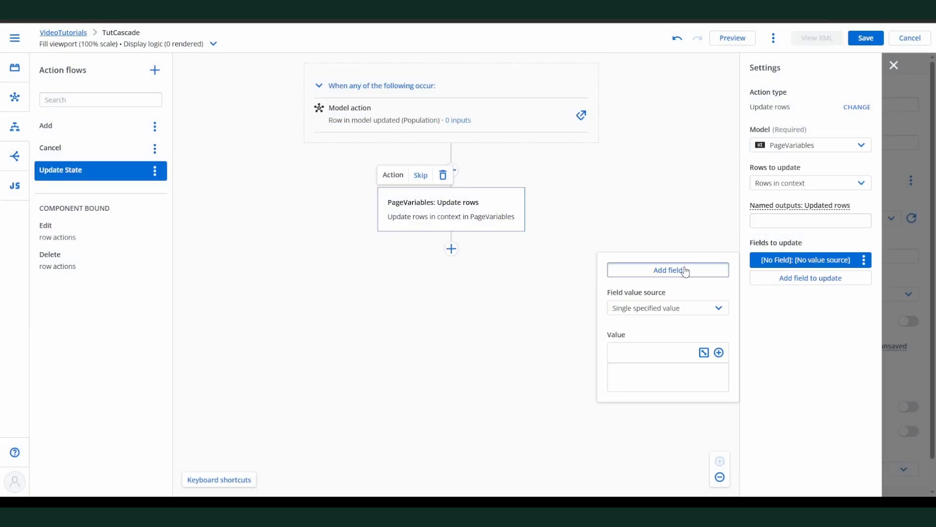
click(665, 268)
double_click(298, 192)
click(673, 308)
click(665, 351)
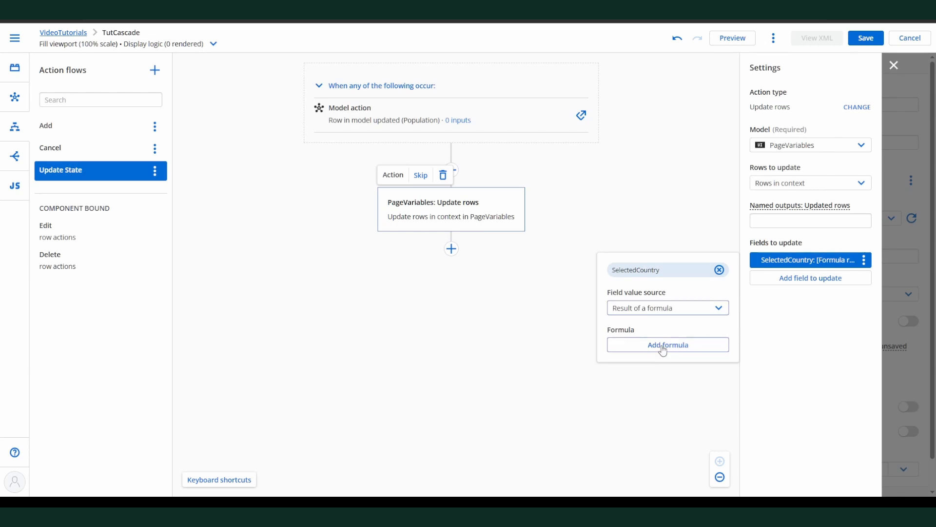
click(665, 346)
text({{PopulationCountryId)
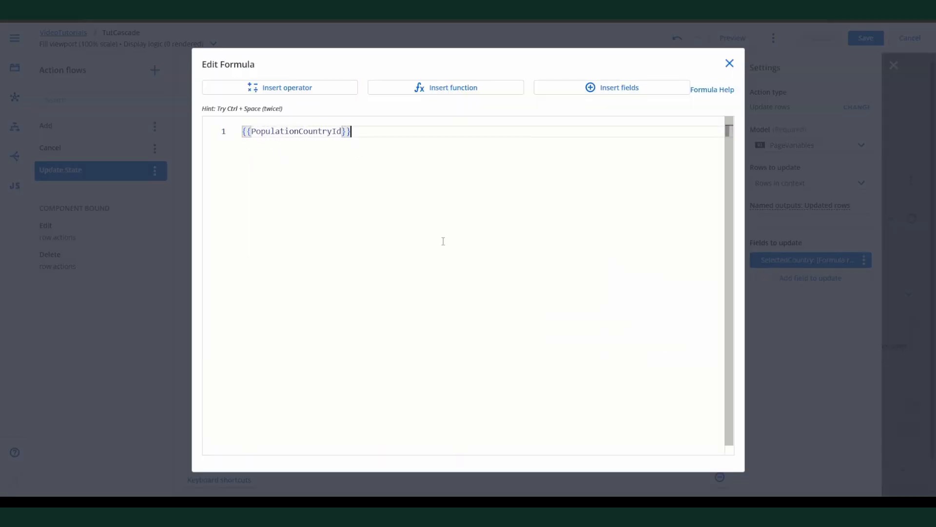
click(730, 64)
Step: Add a second Update rows action on the Population model that sets the PopulationStateId field to a blank value
click(451, 249)
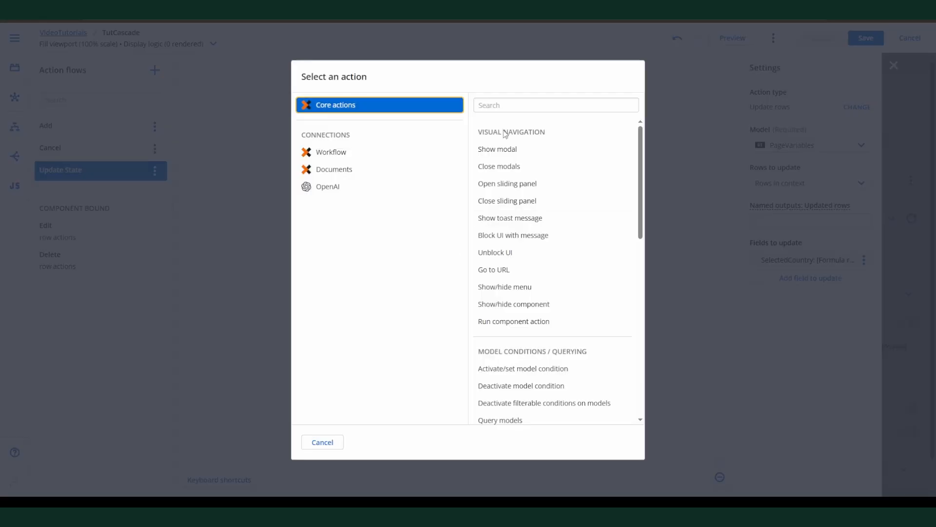
click(505, 105)
text(up)
click(501, 147)
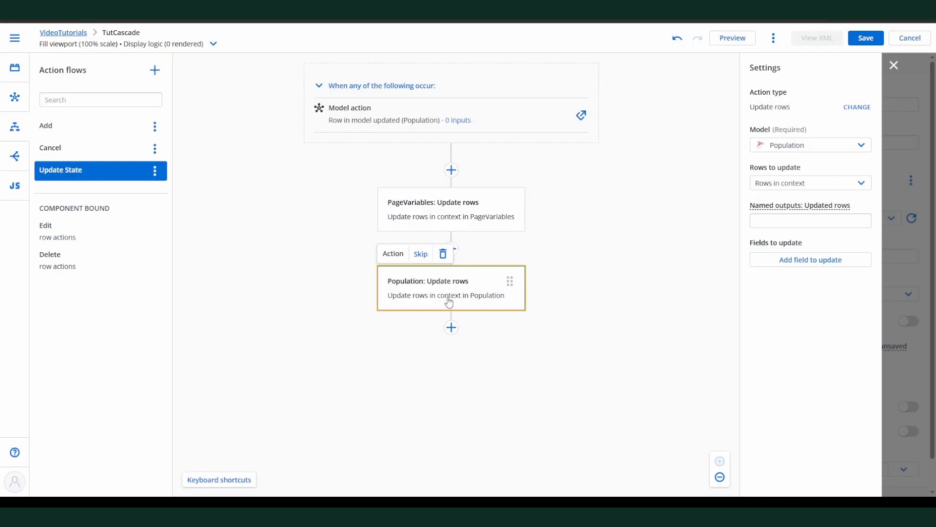
click(811, 259)
click(672, 271)
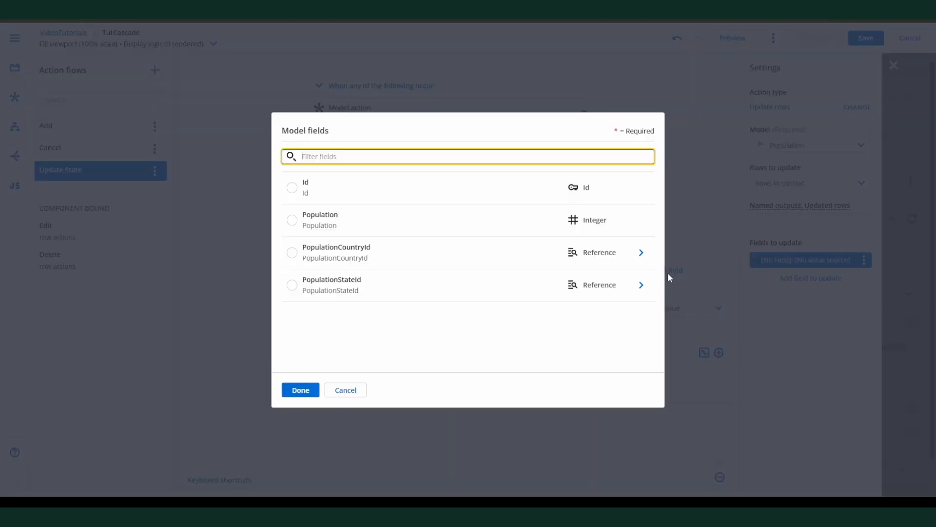
click(293, 286)
click(658, 308)
click(656, 337)
Step: Add a Query models action at the end of the Update State flow for only the State model, and save the page
click(452, 324)
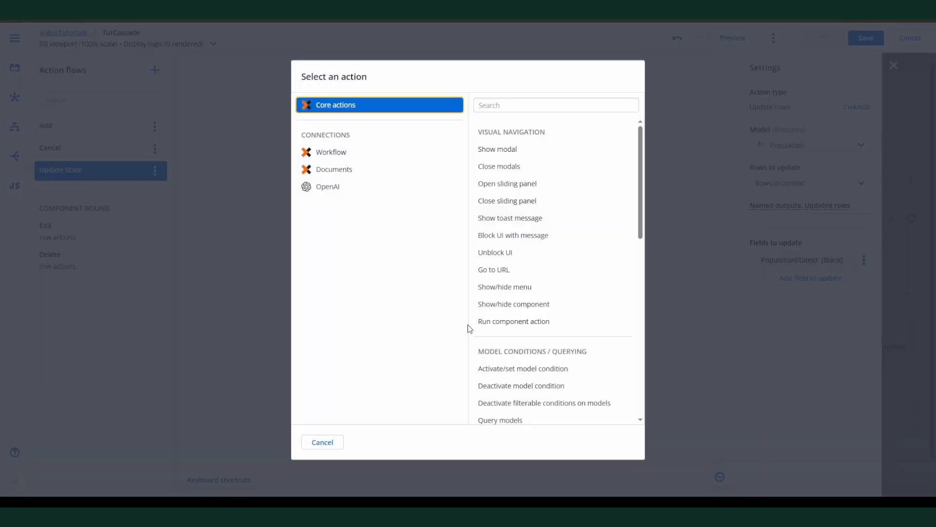
scroll(504, 241, down, 4)
click(500, 221)
click(809, 145)
click(760, 207)
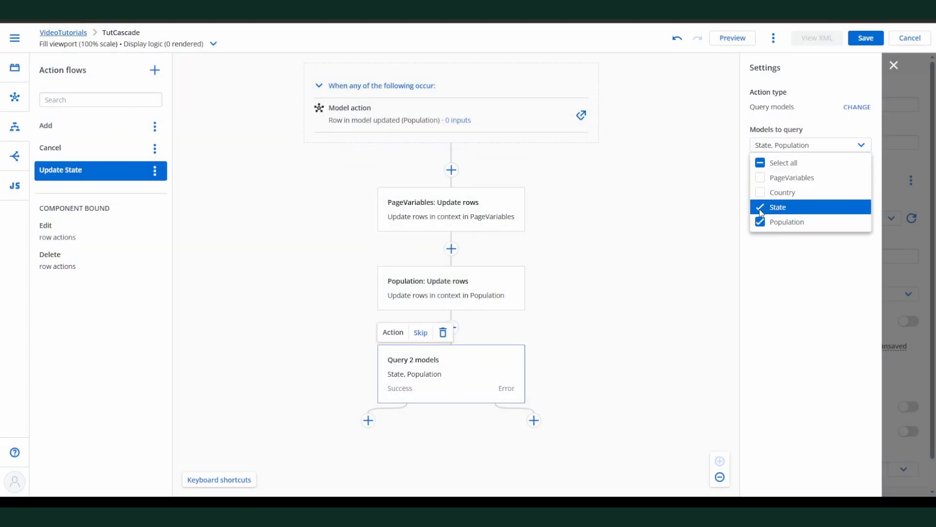
click(760, 222)
click(648, 334)
key(ctrl+s)
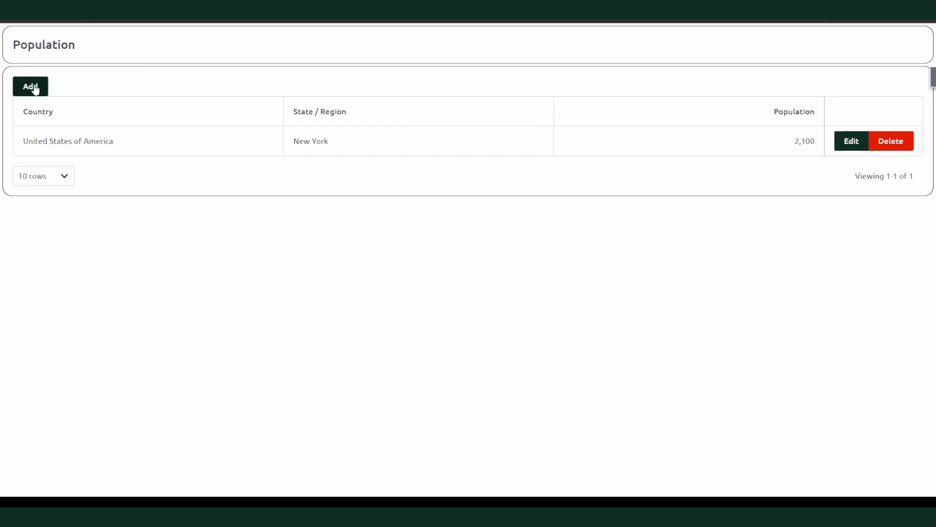
Step: Test the cascading dropdowns on a new row in the live page with Australia, New Zealand and United States of America, and cancel the entry
click(36, 90)
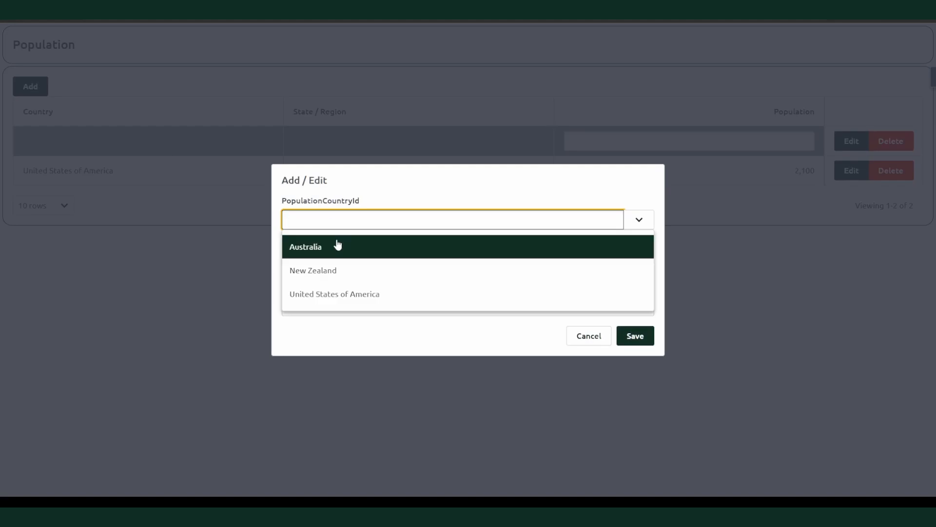
click(335, 245)
click(393, 222)
click(382, 270)
click(382, 220)
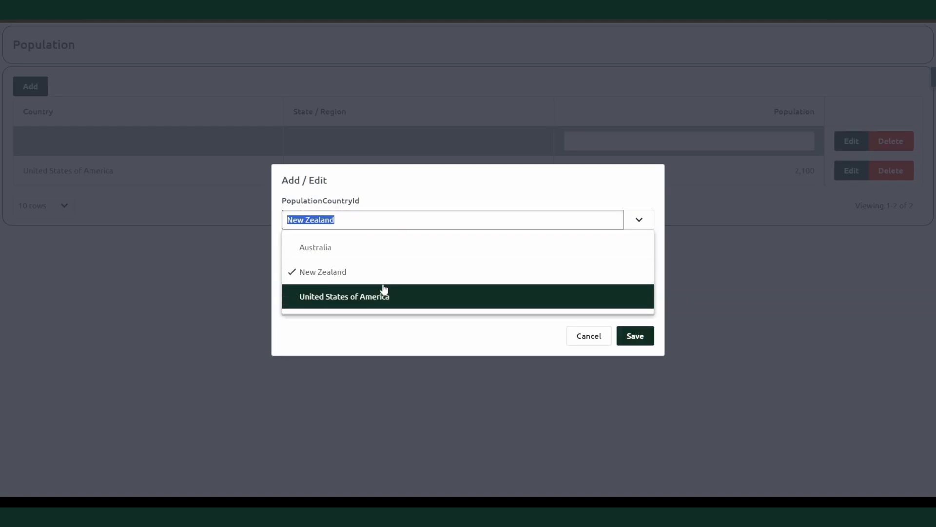
click(382, 288)
click(410, 264)
click(586, 335)
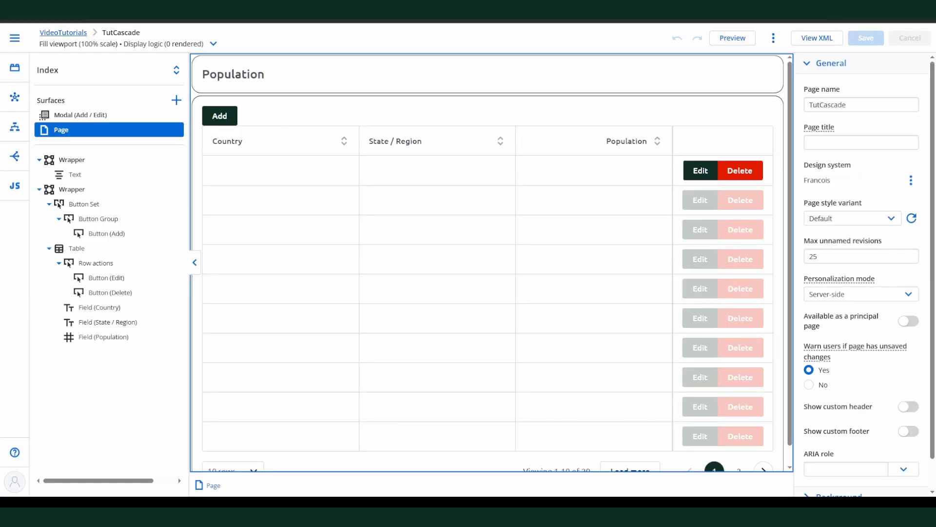
Step: Add an Update rows action on the PageVariables model before Show modal in the Edit row action flow
click(14, 126)
click(453, 172)
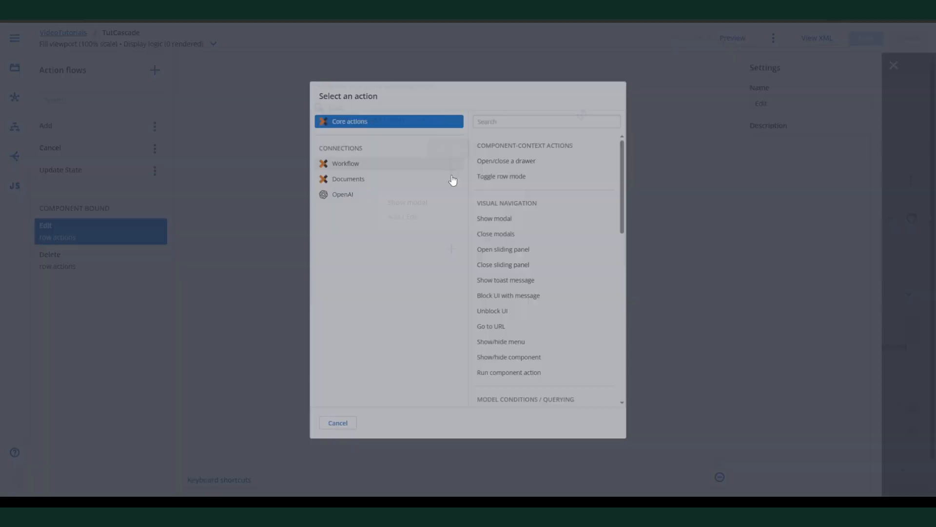
click(524, 102)
text(up)
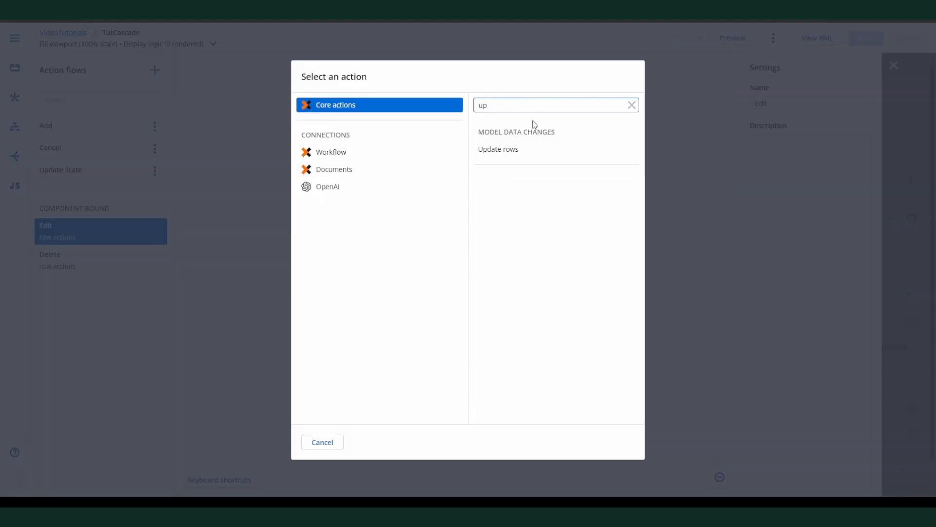
click(494, 148)
click(830, 145)
click(813, 182)
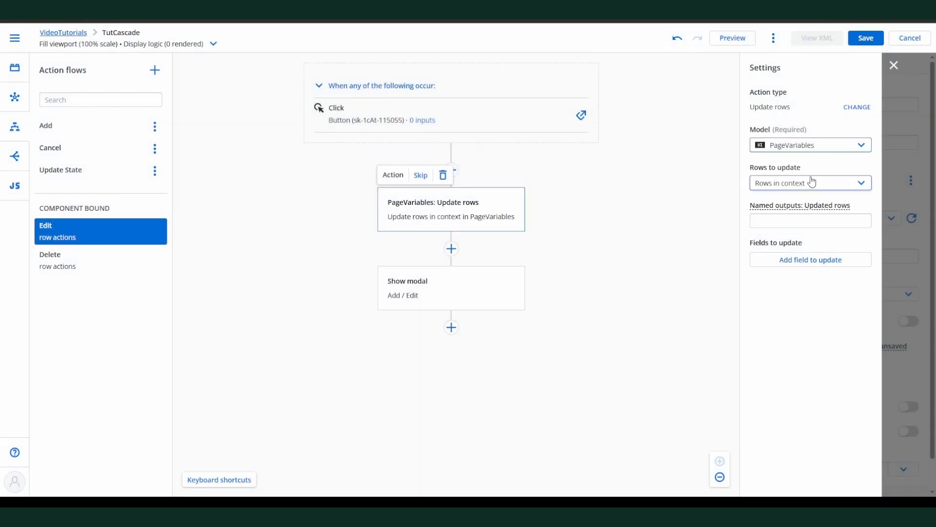
Step: Have the Edit flow's PageVariables update set SelectedCountry to the result of the formula {{PopulationCountryId}}
click(809, 259)
click(703, 271)
click(293, 187)
click(300, 389)
click(673, 308)
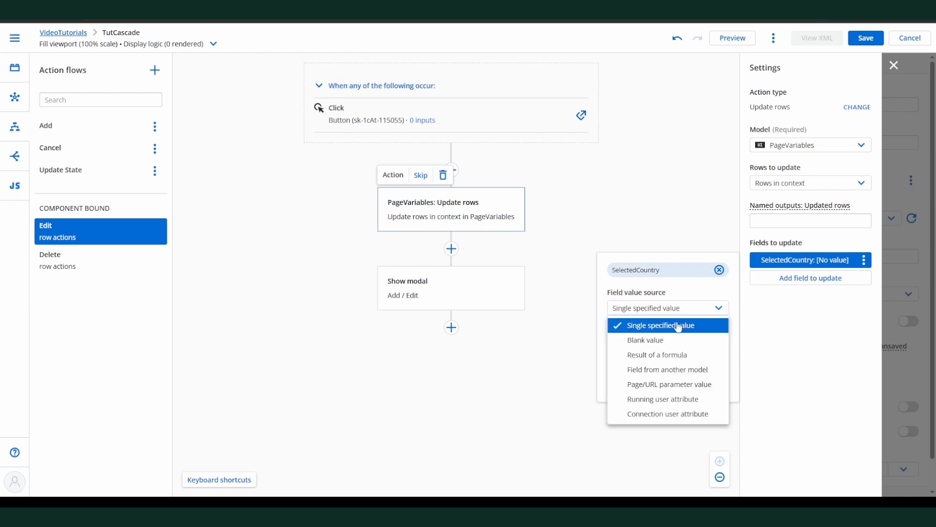
click(670, 354)
click(669, 347)
text({{PopulationCountryId)
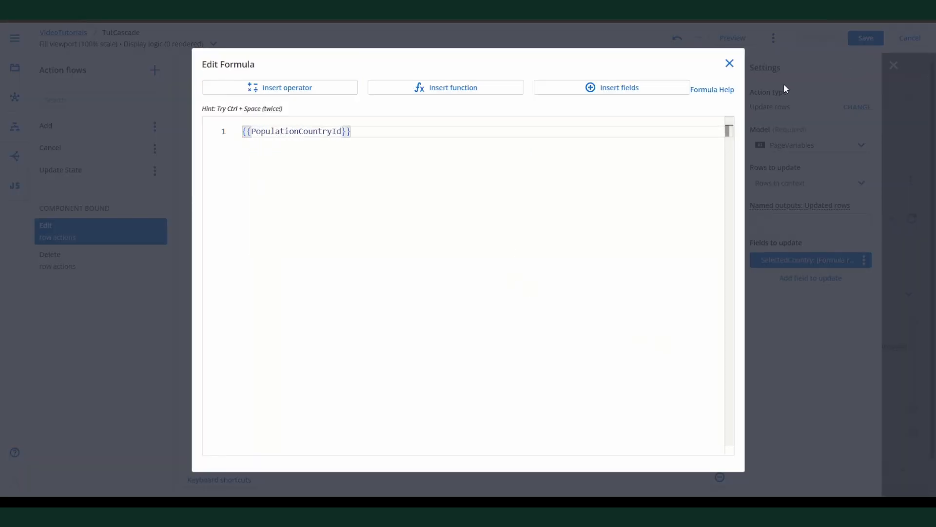
click(729, 63)
Step: Insert a Query models action for the State model before Show modal in the Edit flow, and save the page
click(451, 249)
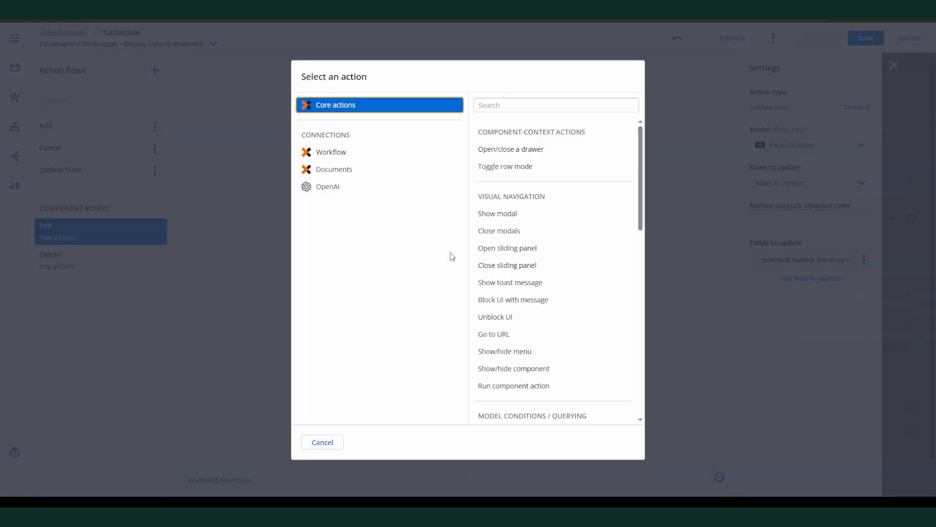
scroll(501, 234, down, 5)
click(502, 288)
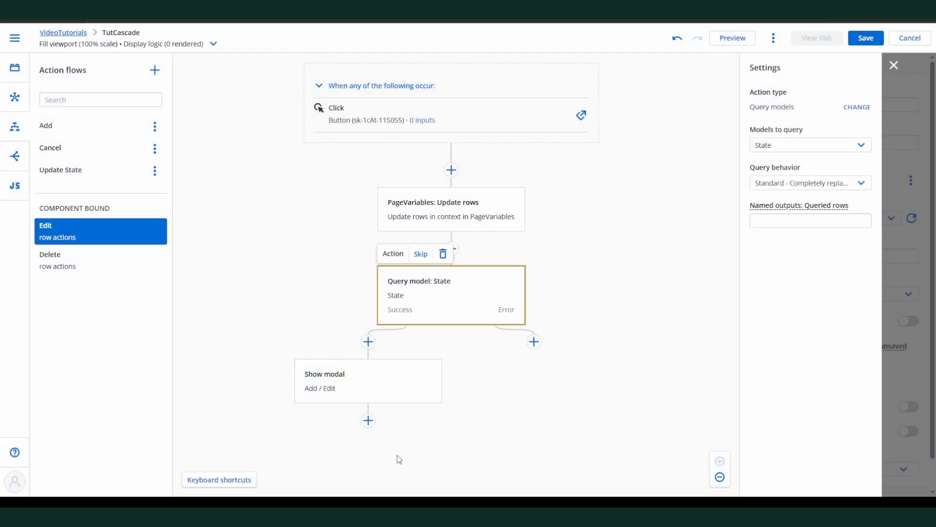
click(867, 41)
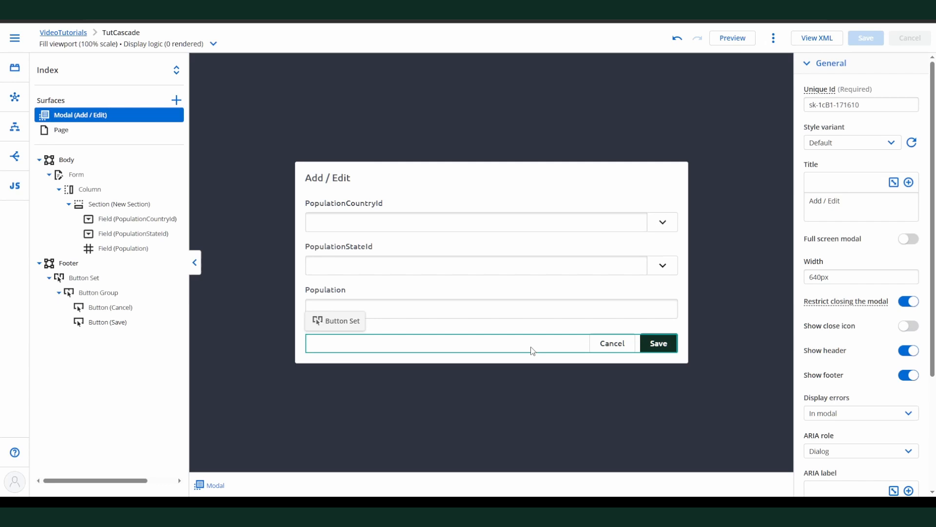
Step: Add a click interaction to the modal's Save button that runs a new action flow named Save
click(659, 343)
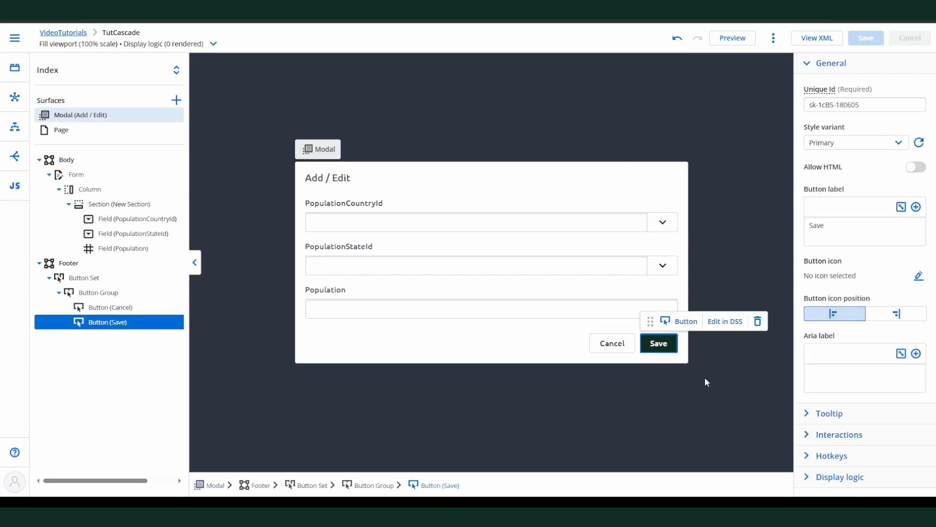
click(858, 477)
click(888, 442)
click(723, 450)
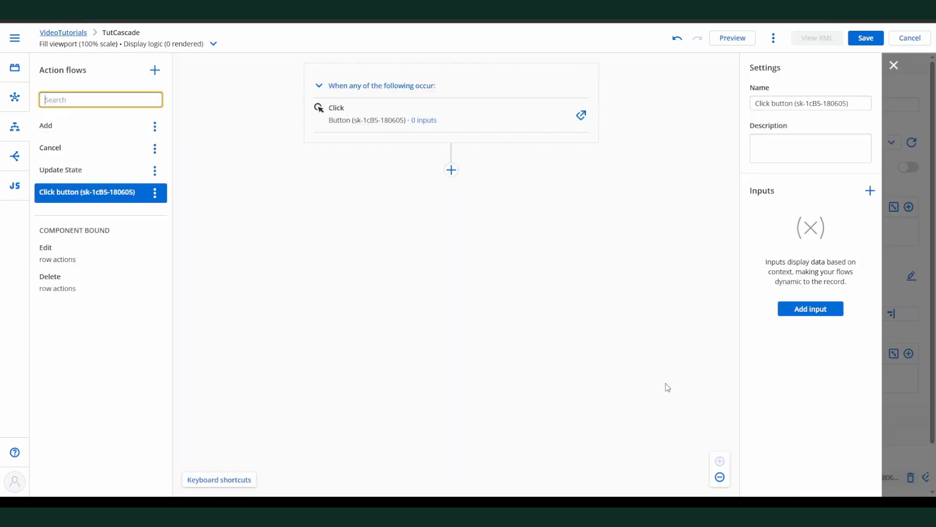
click(793, 103)
key(ctrl+a)
text(Save)
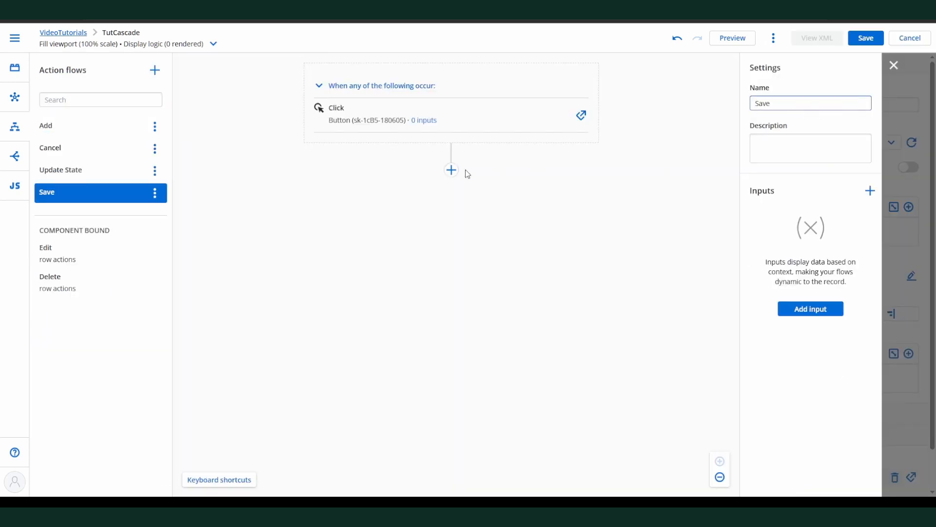
Step: Add a Save model changes action to the Save flow for only the Population model
click(451, 170)
scroll(525, 264, down, 4)
scroll(525, 263, down, 3)
click(514, 361)
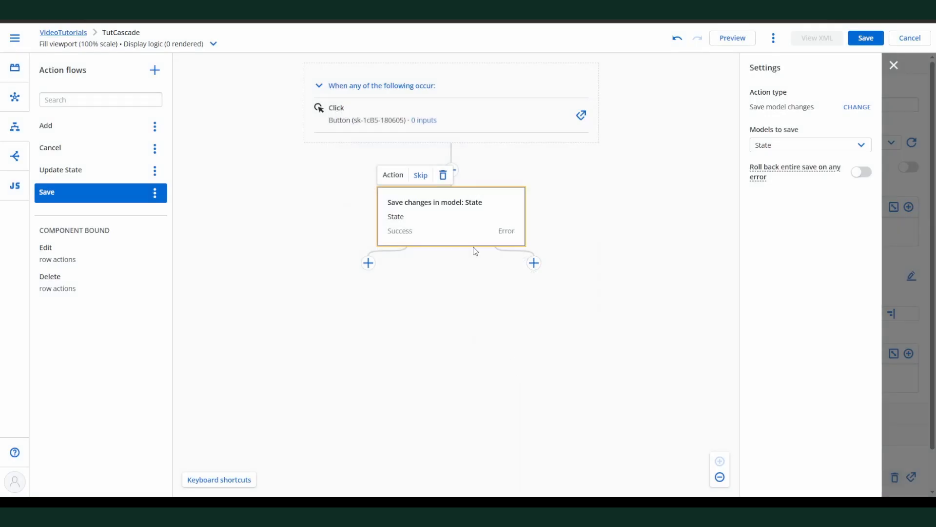
click(780, 146)
click(785, 222)
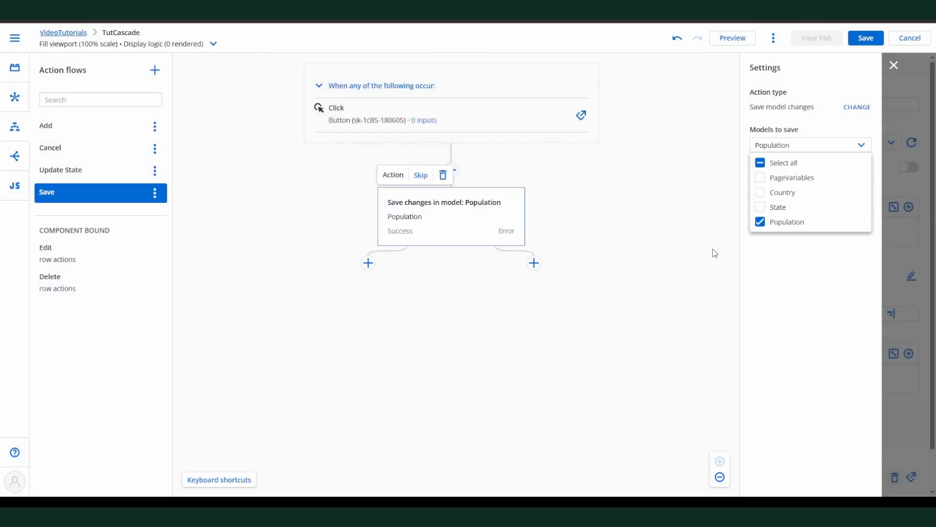
click(504, 374)
Step: Add a Close modals action on the save's success branch, followed by a query of the Population model
click(368, 263)
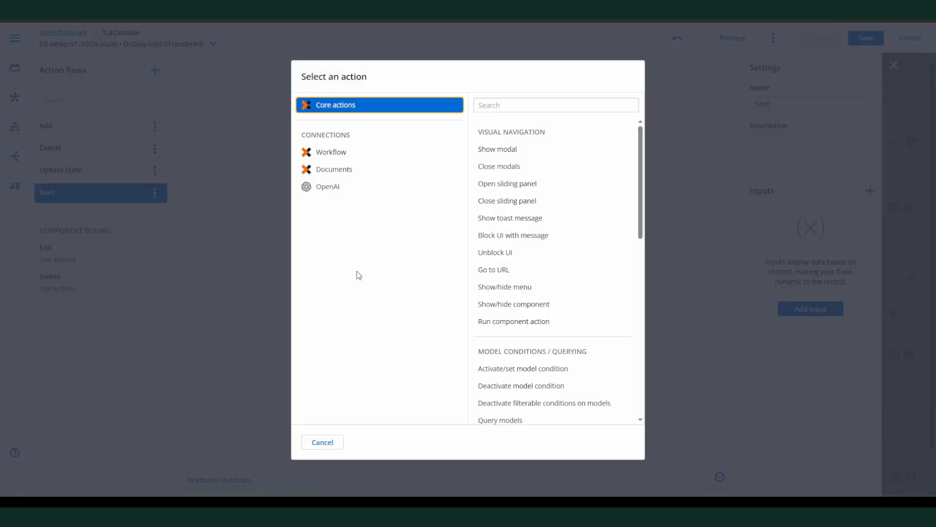
click(491, 169)
click(368, 341)
scroll(504, 311, down, 2)
click(502, 319)
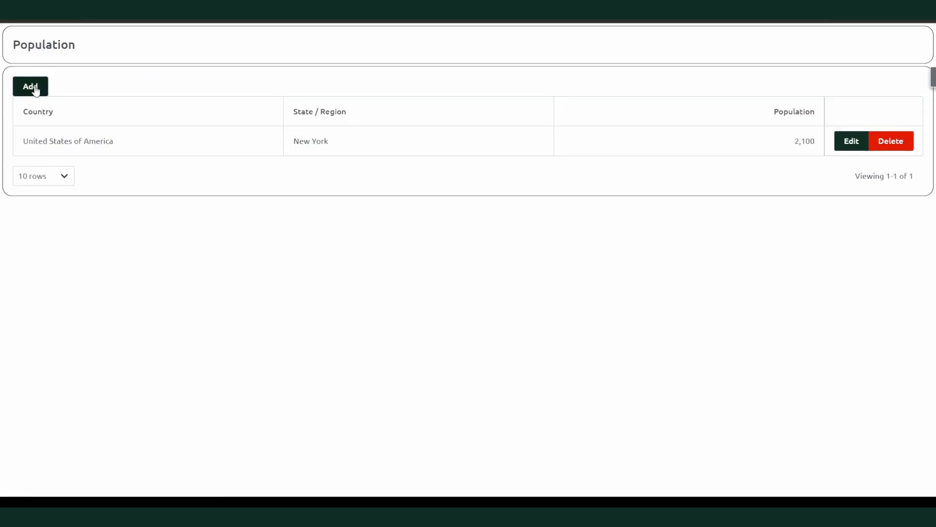
Step: Add a record in the live page with country Australia, state Queensland and population 35, and save it
click(35, 87)
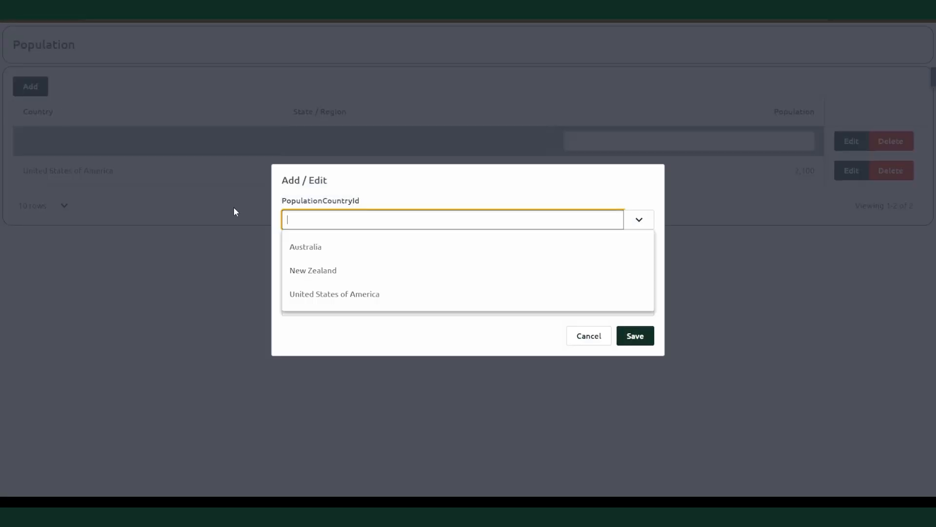
click(342, 248)
click(345, 259)
click(357, 312)
click(363, 304)
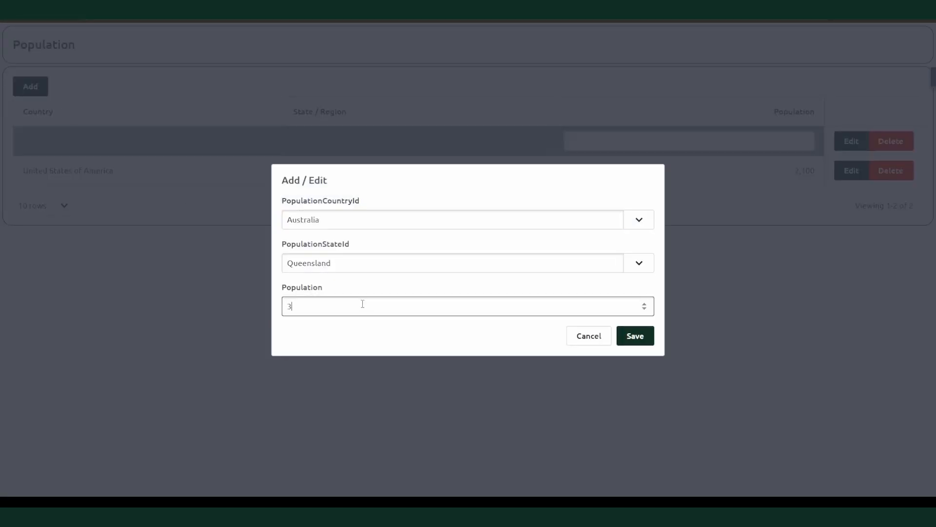
text(35)
click(639, 334)
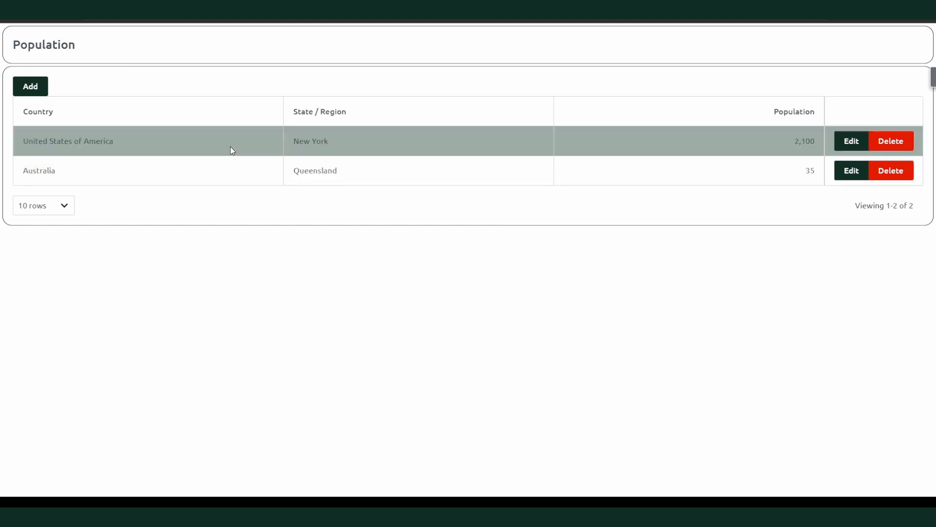
Step: Edit the Queensland record to country New Zealand, state Waikato and population 350, and save it
click(852, 171)
click(384, 270)
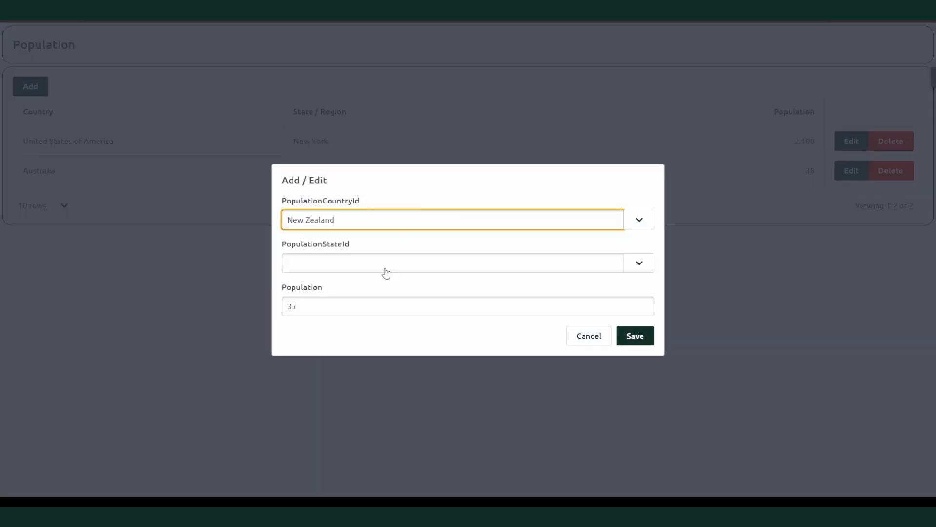
click(378, 268)
click(343, 291)
click(348, 304)
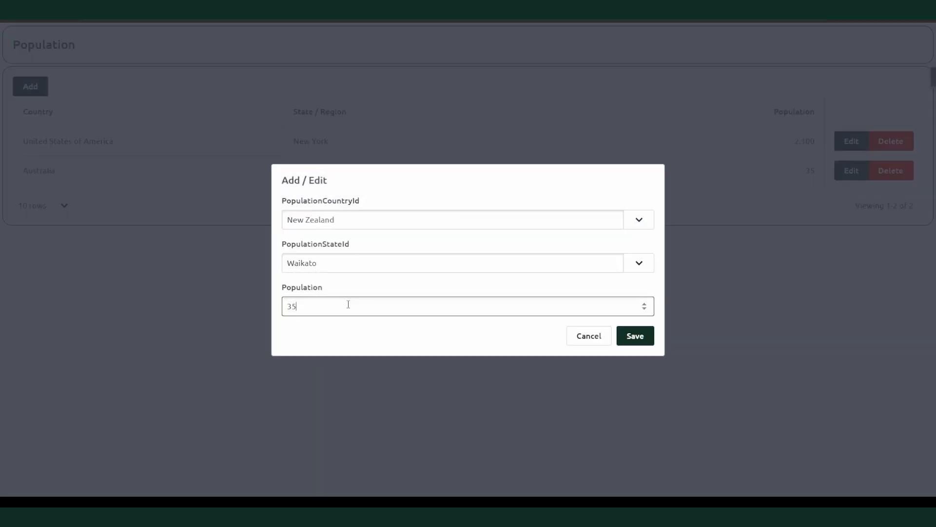
click(639, 335)
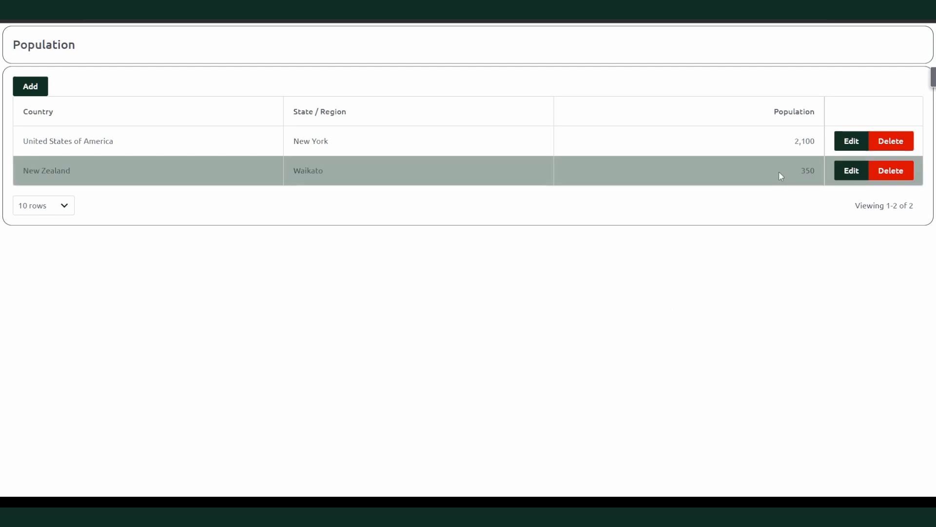